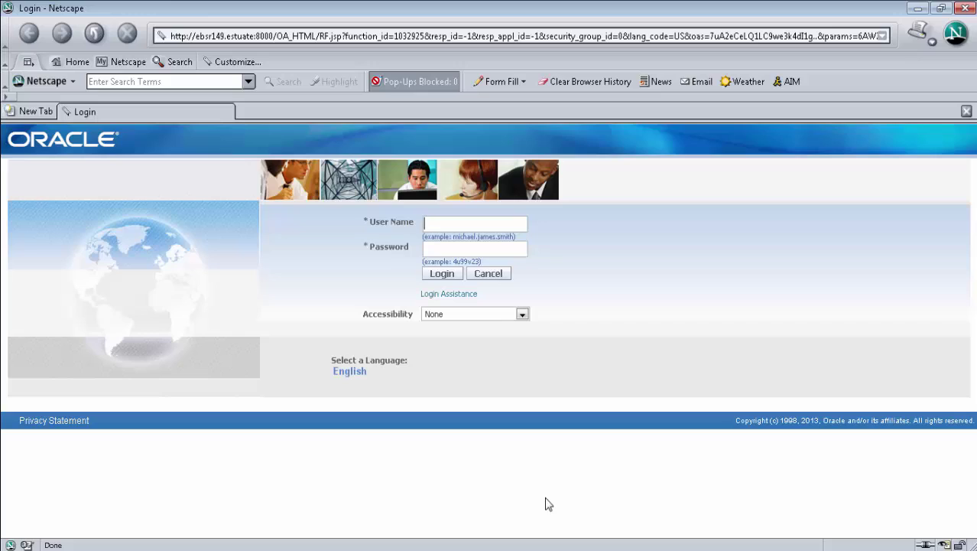
Step: Sign in to Oracle E-Business Suite with the operations user's credentials
left_click(439, 273)
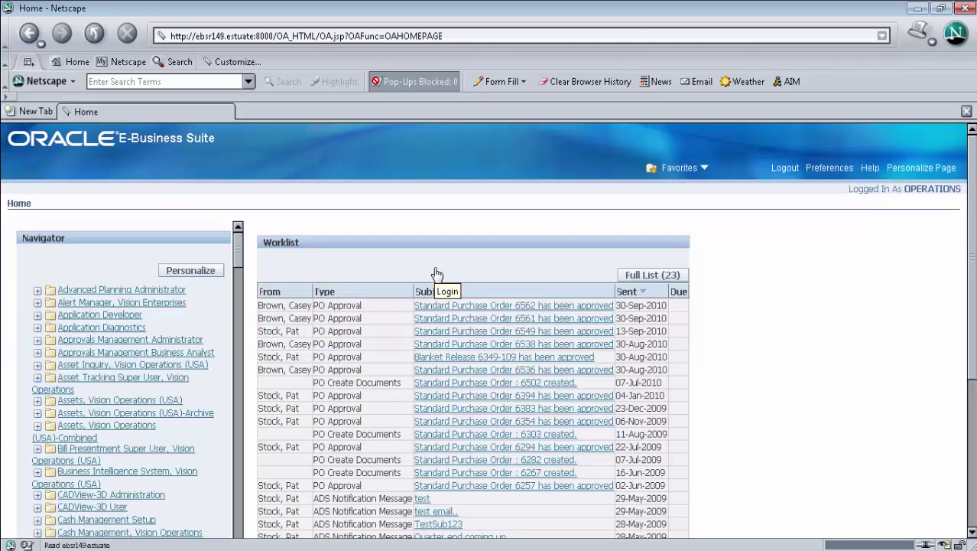
left_click_drag(241, 284, 231, 361)
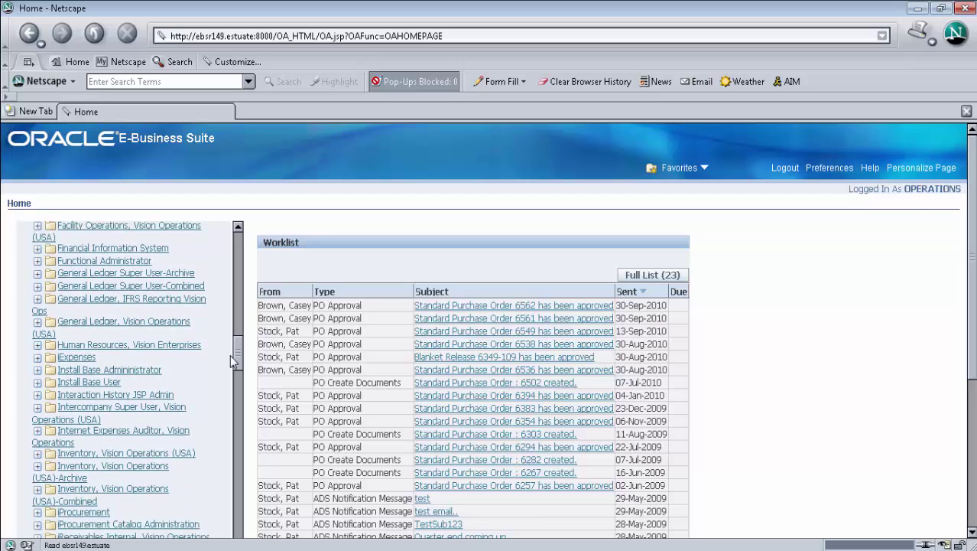
Step: Open Enter Journals under General Ledger, Vision Operations and list the posted journals
left_click(40, 327)
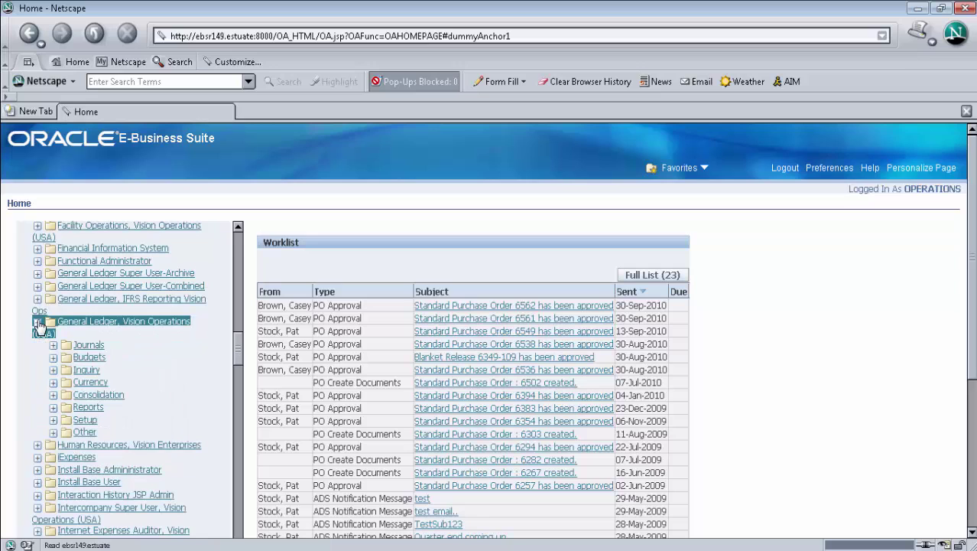
left_click(52, 345)
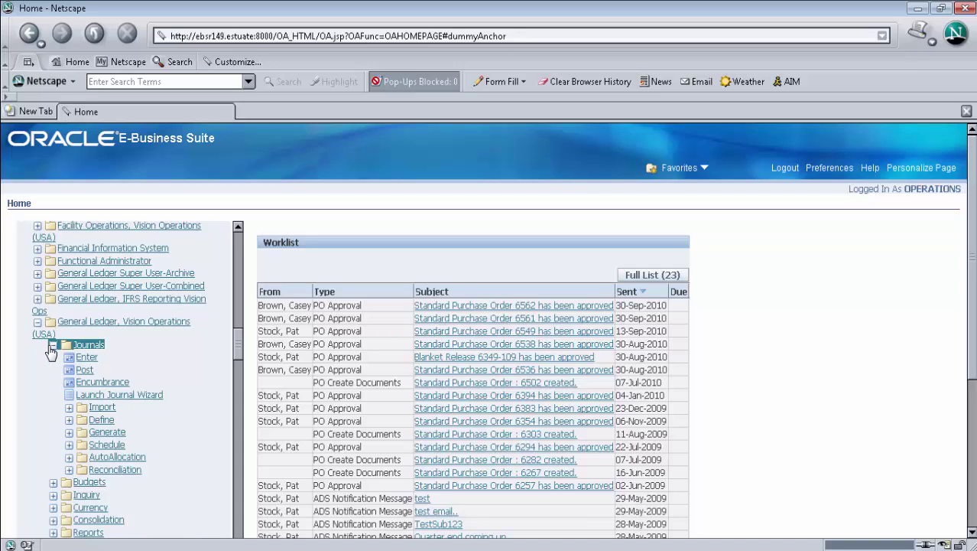
left_click(71, 357)
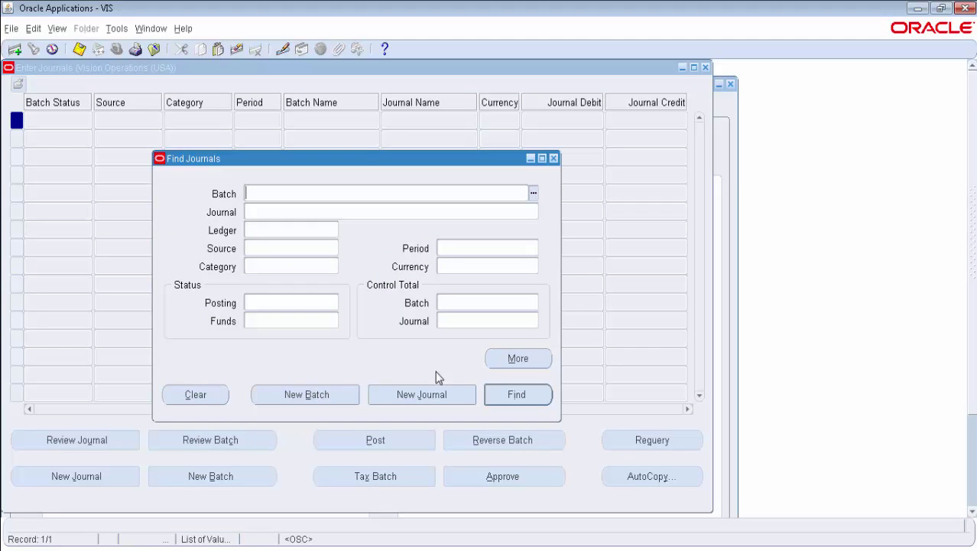
left_click(515, 395)
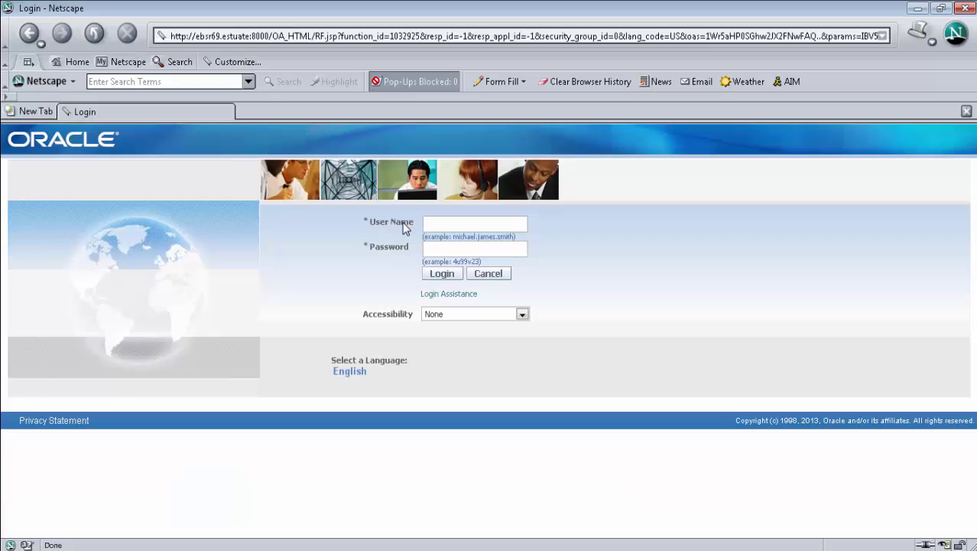
Step: Sign in to the second instance, ebsr69, with the operations user's credentials
key("Tab")
left_click(439, 273)
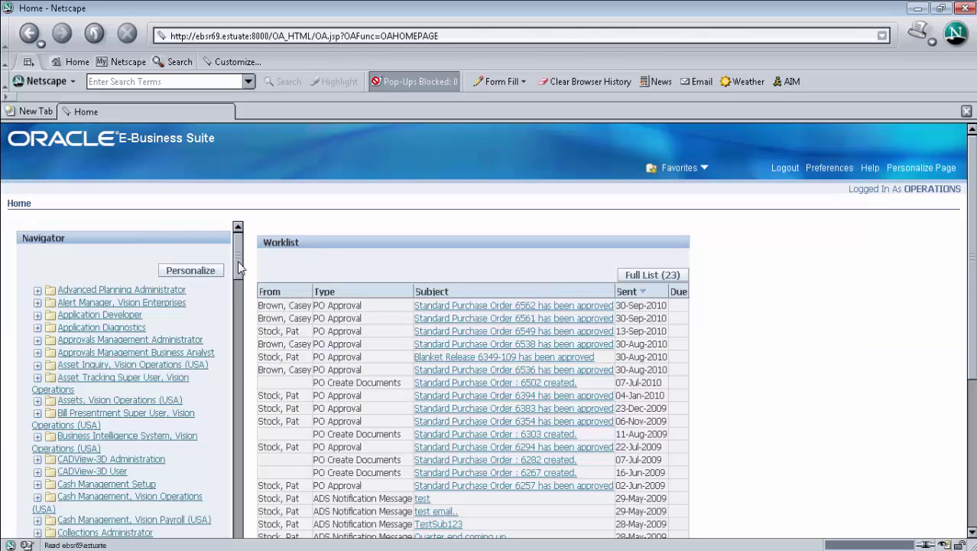
left_click_drag(238, 335, 239, 380)
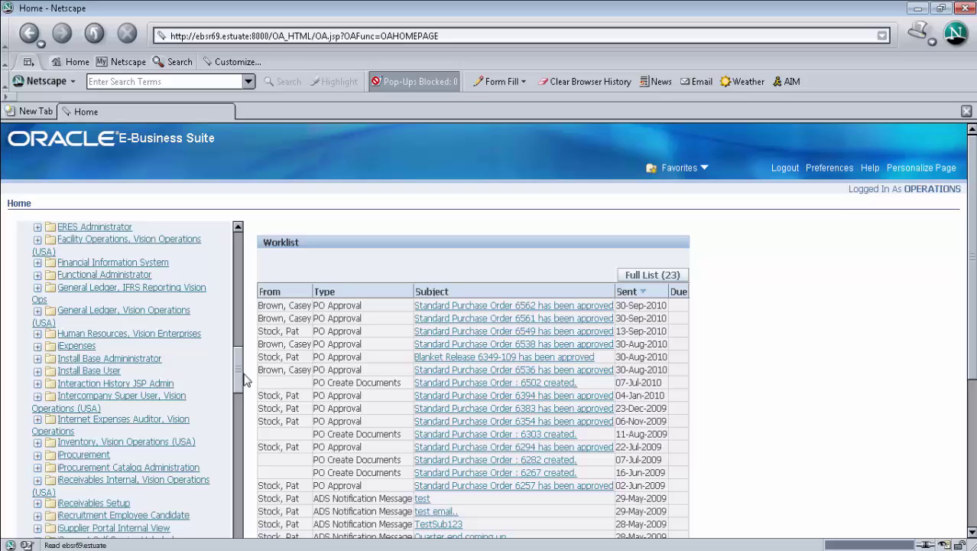
Step: Open Enter Journals for General Ledger, Vision Operations and find that no journals exist
left_click(37, 311)
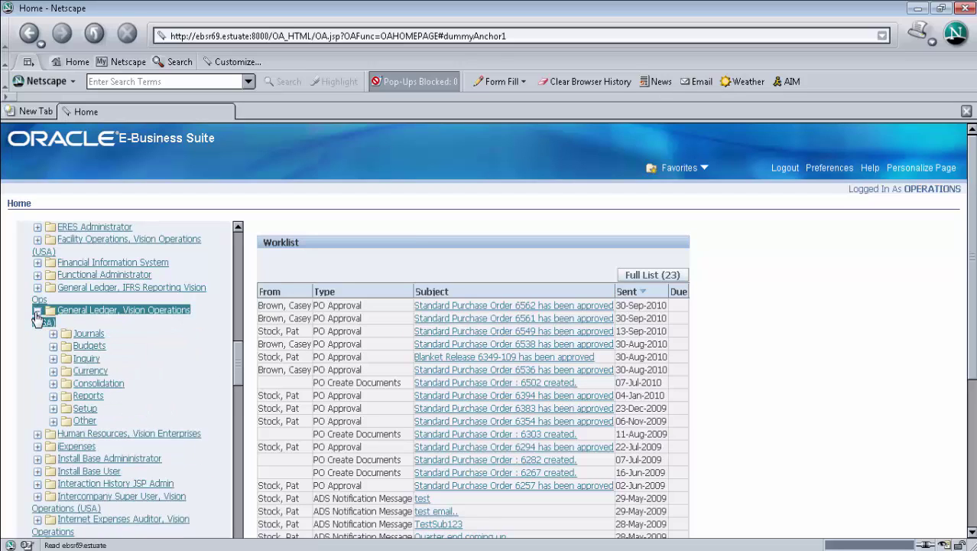
left_click(53, 334)
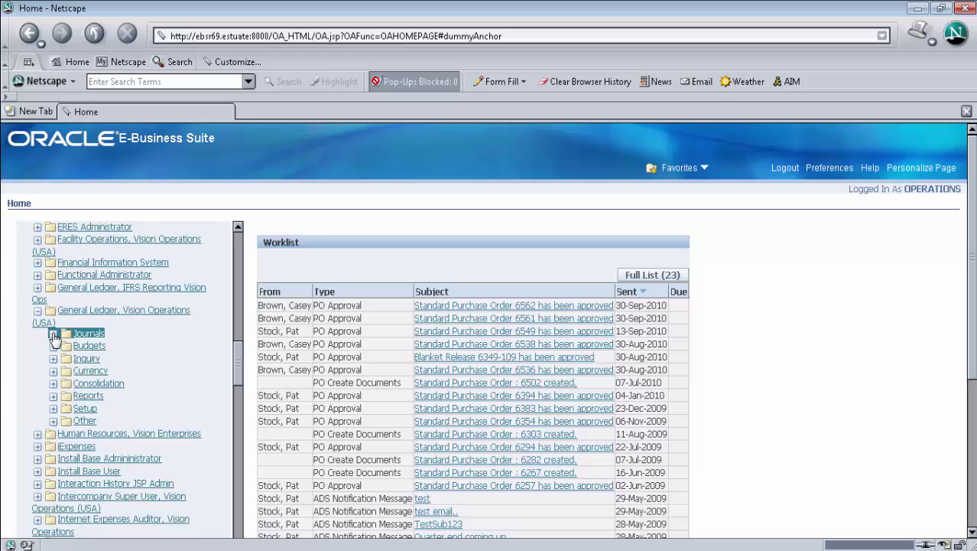
left_click(53, 334)
left_click(81, 346)
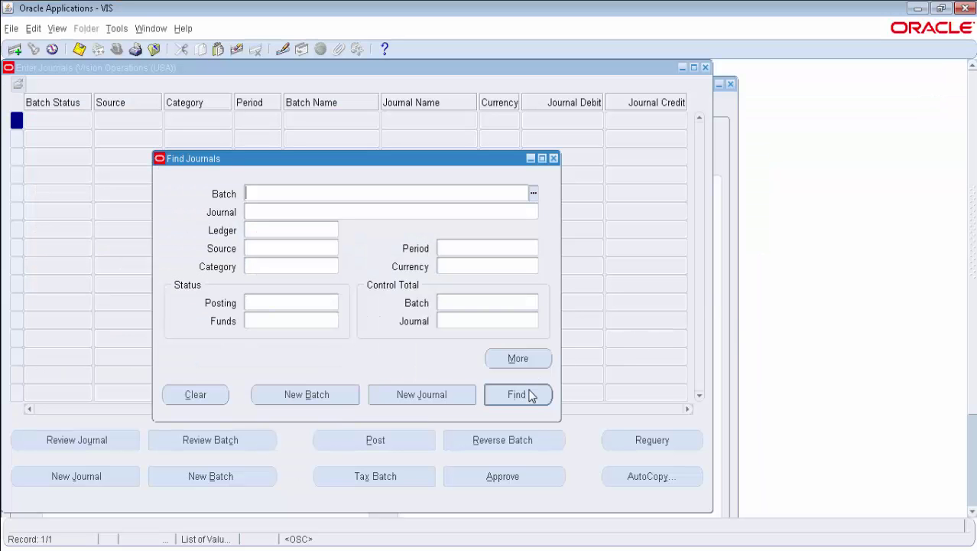
left_click(531, 395)
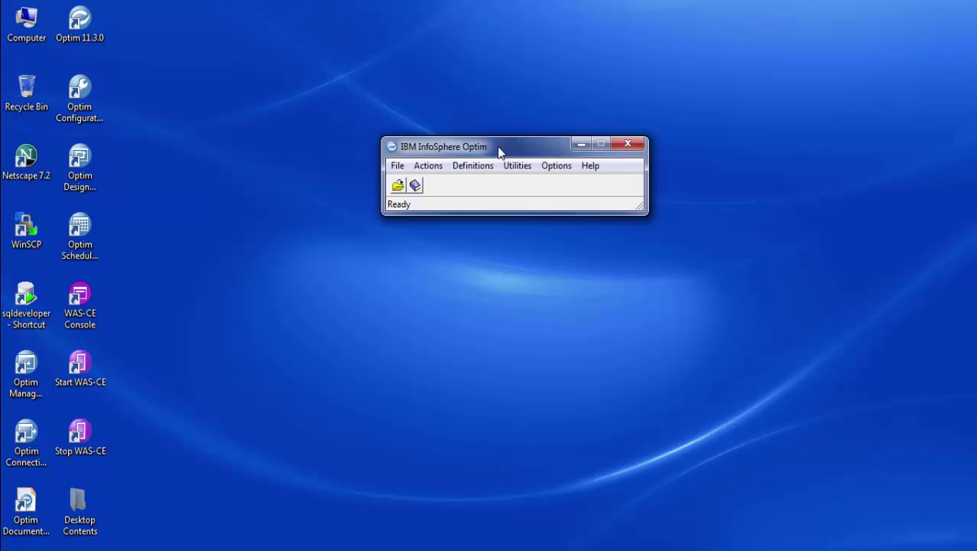
Step: Browse the Identifier tree, expanding the Extract, Insert and Load Request entries
left_click(397, 187)
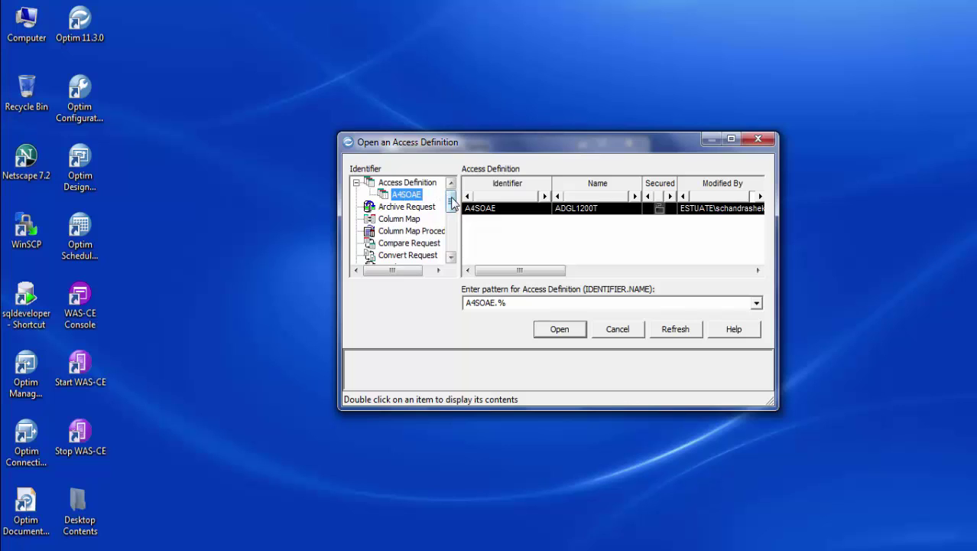
left_click_drag(451, 202, 453, 198)
scroll(453, 198, "down", 2)
left_click(356, 230)
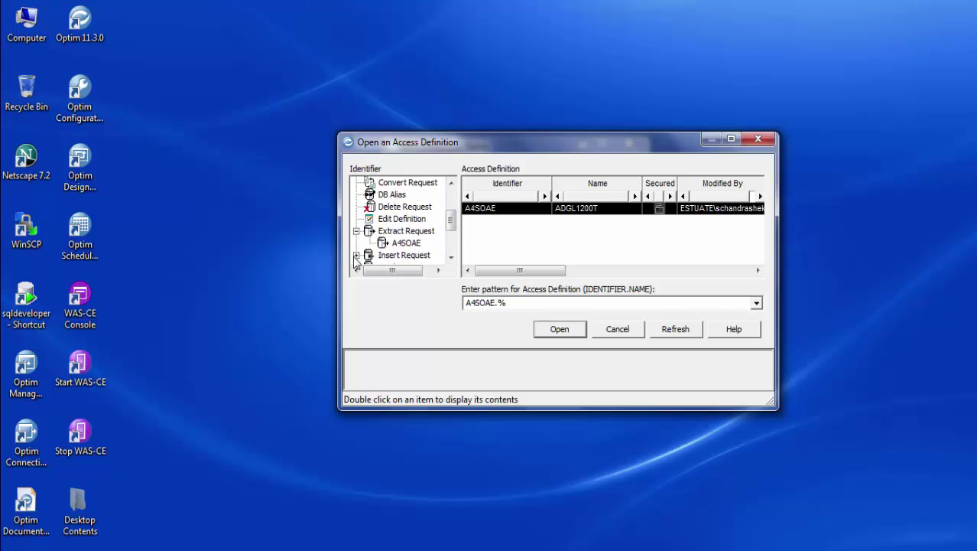
left_click(356, 254)
scroll(450, 264, "down", 1)
left_click(355, 230)
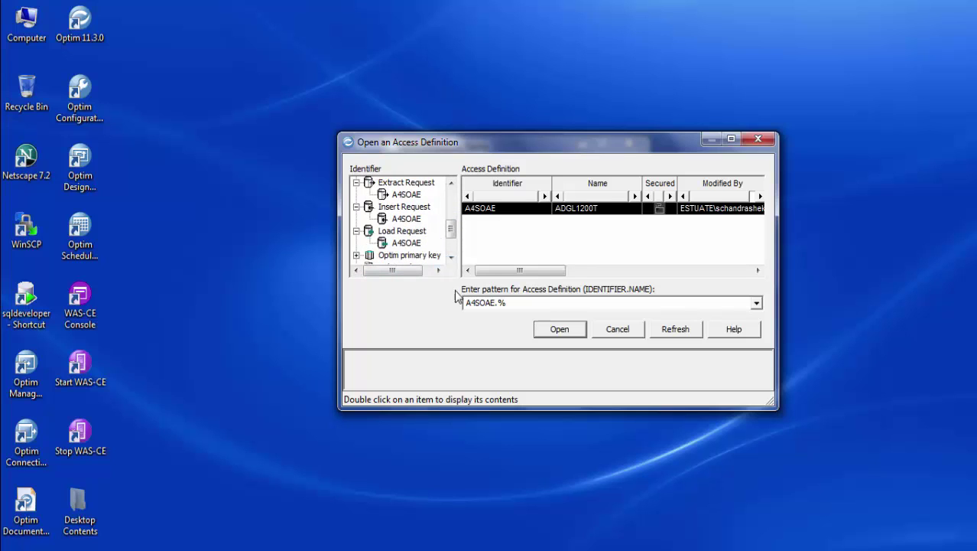
scroll(454, 260, "down", 1)
Step: Expand the primary key, relationship and table map entries, then open A4SOAE.ADGL1200T
left_click(452, 258)
left_click(356, 206)
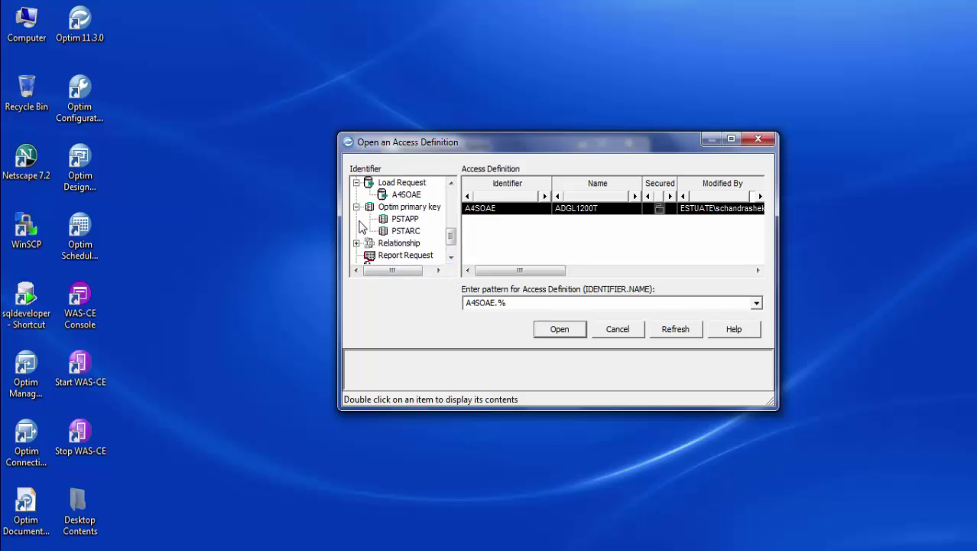
left_click(356, 231)
scroll(452, 258, "down", 1)
left_click(356, 254)
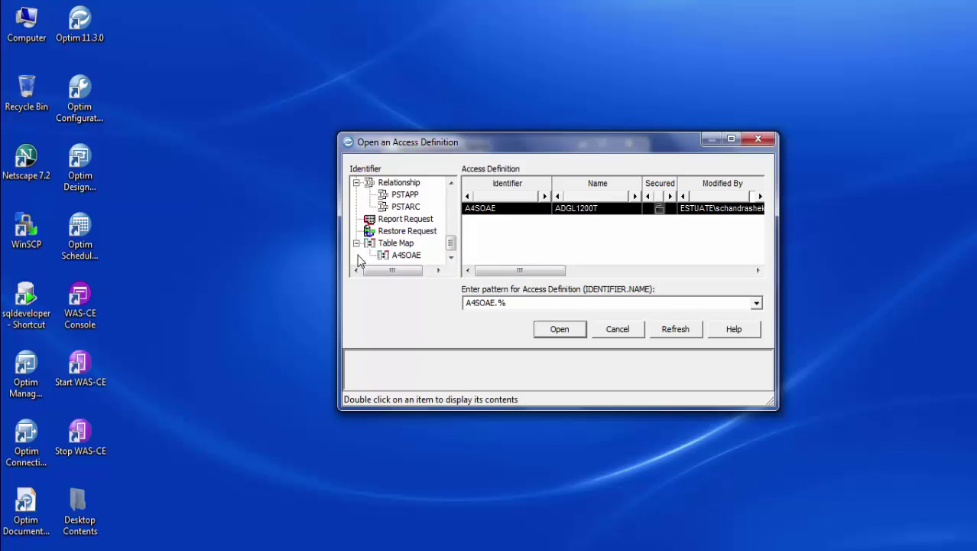
scroll(453, 249, "up", 3)
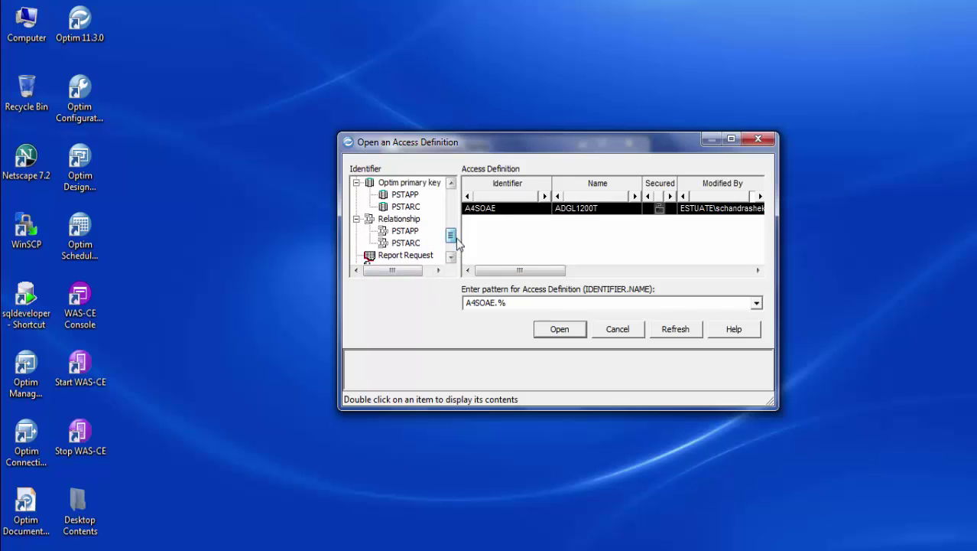
left_click_drag(457, 239, 456, 192)
double_click(497, 208)
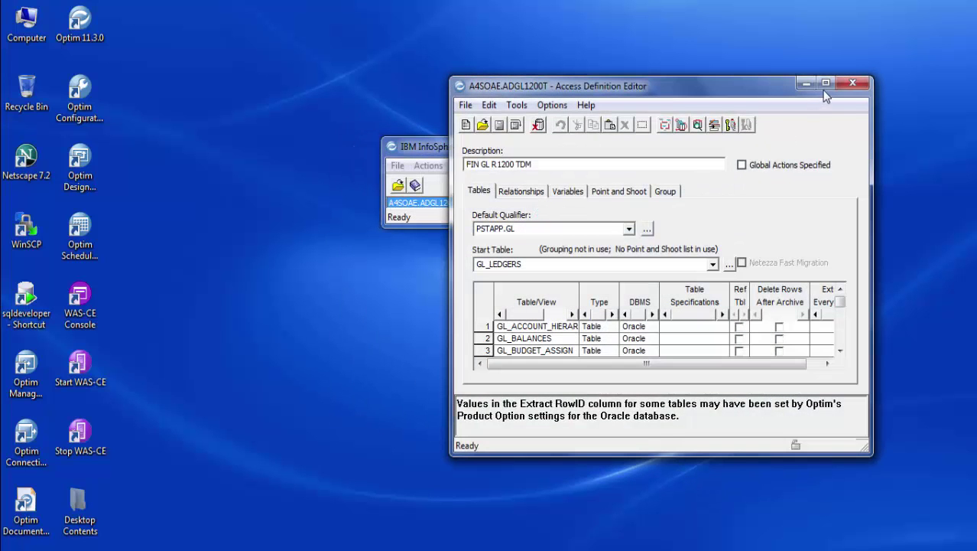
Step: Maximize the Access Definition Editor and scroll through its 24 GL tables, starting at GL_LEDGERS
left_click(824, 84)
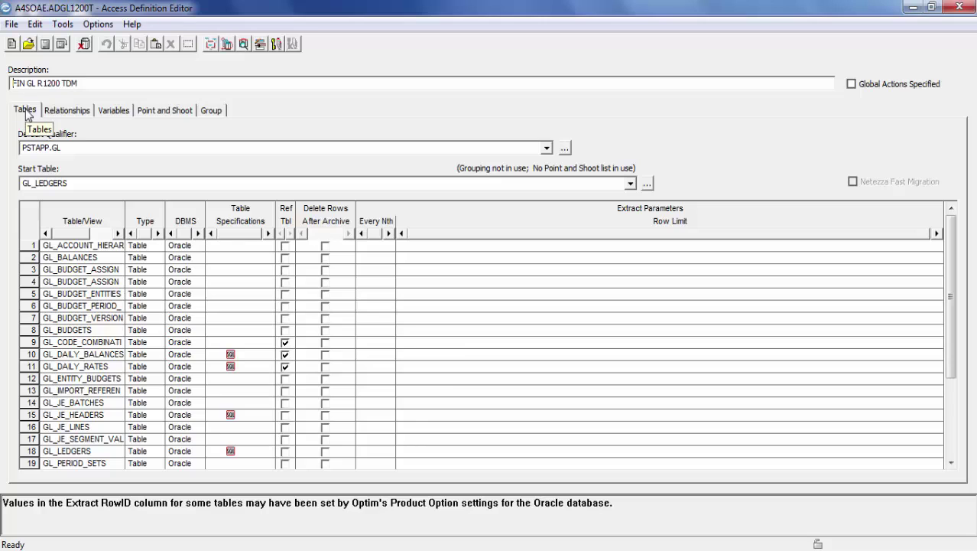
scroll(495, 267, "down", 1)
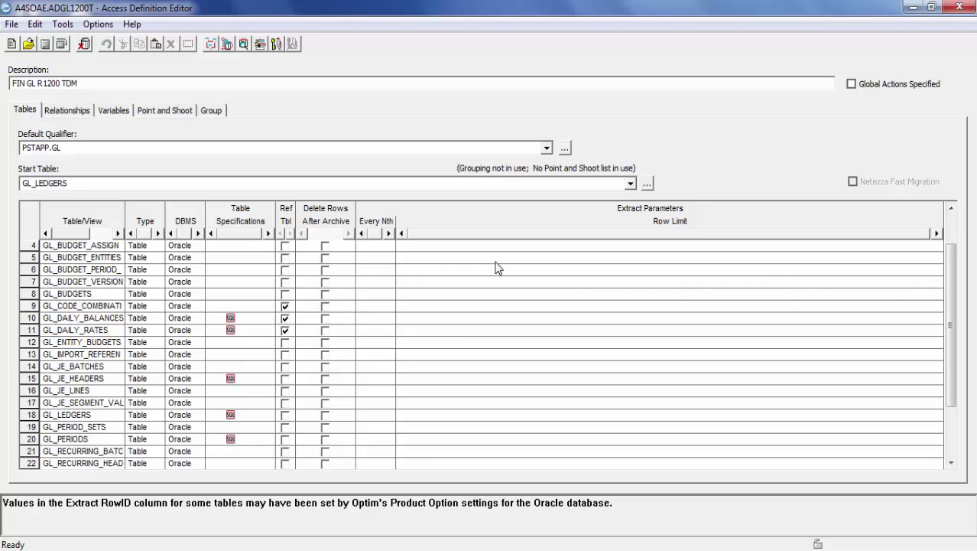
scroll(496, 267, "down", 2)
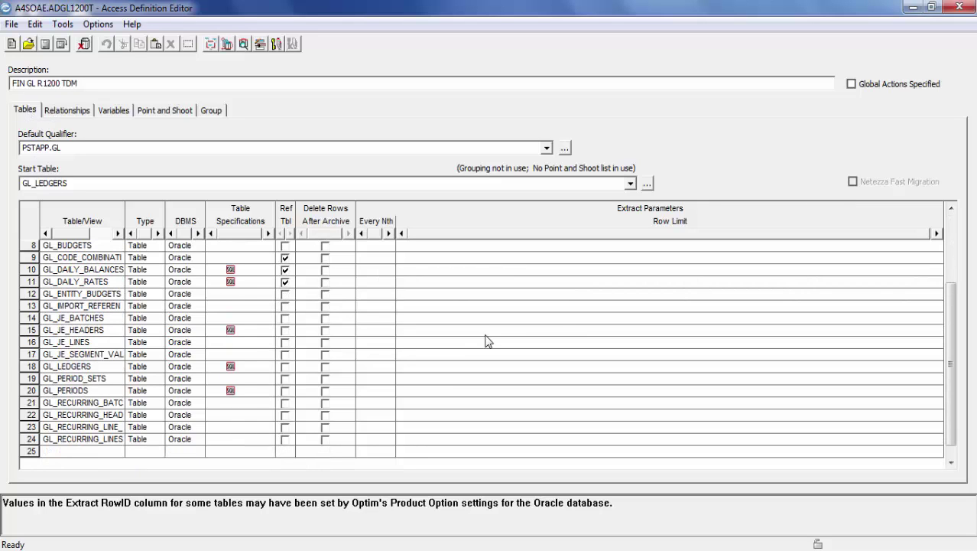
scroll(488, 340, "up", 3)
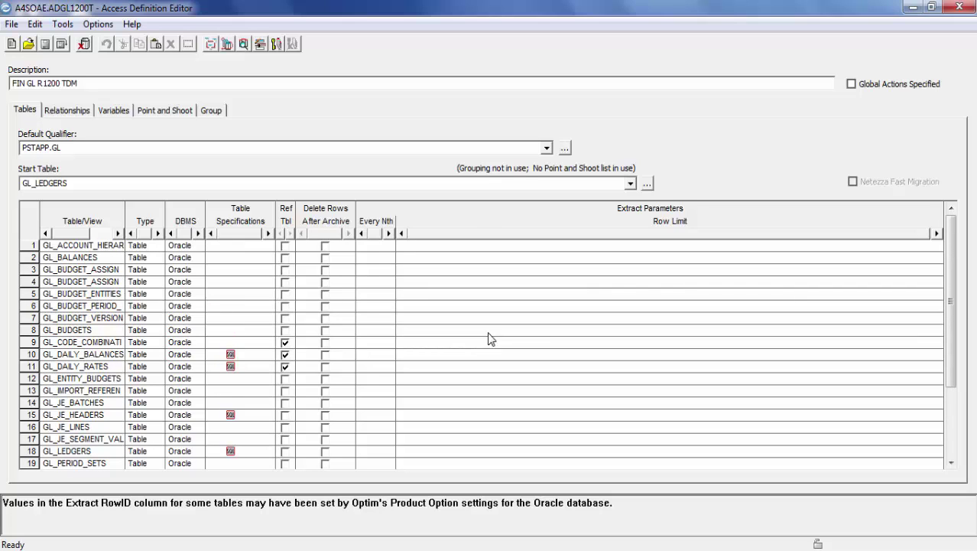
double_click(82, 184)
left_click(454, 224)
scroll(260, 267, "down", 3)
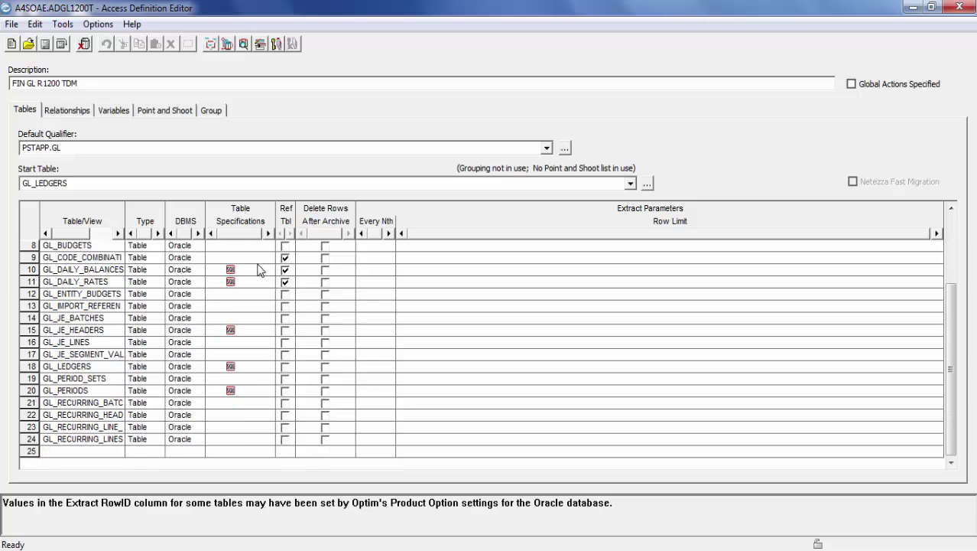
scroll(260, 269, "up", 3)
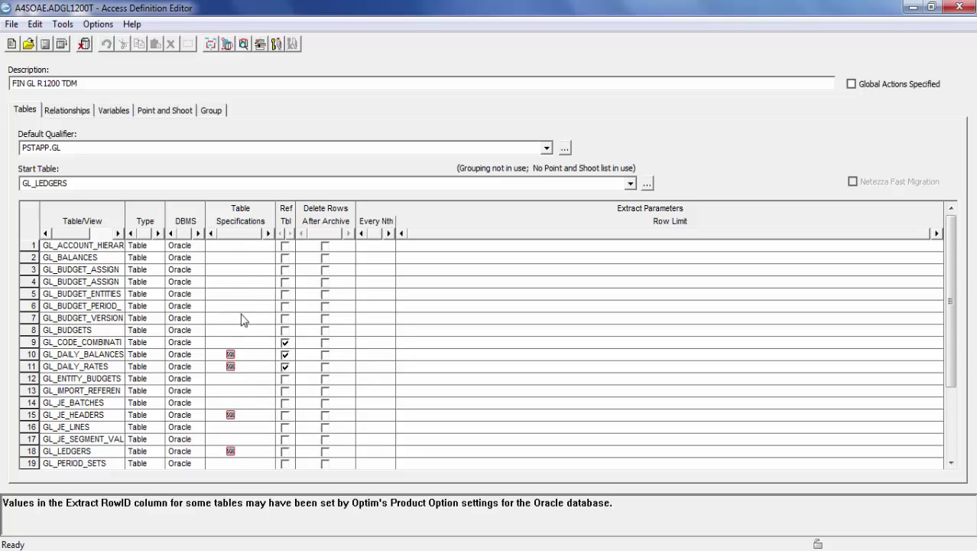
scroll(246, 358, "down", 3)
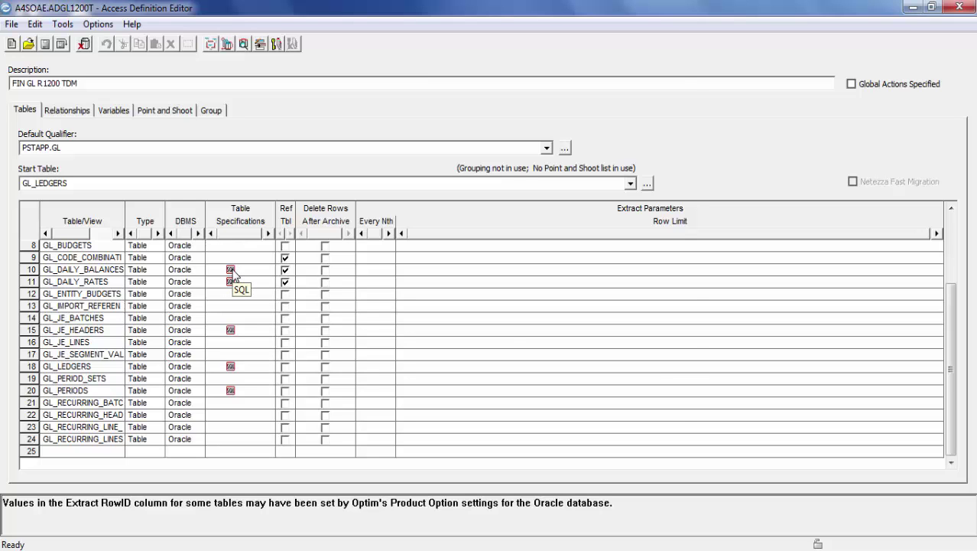
Step: Open the SQL criteria for GL_DAILY_BALANCES and select its whole WHERE clause
double_click(231, 270)
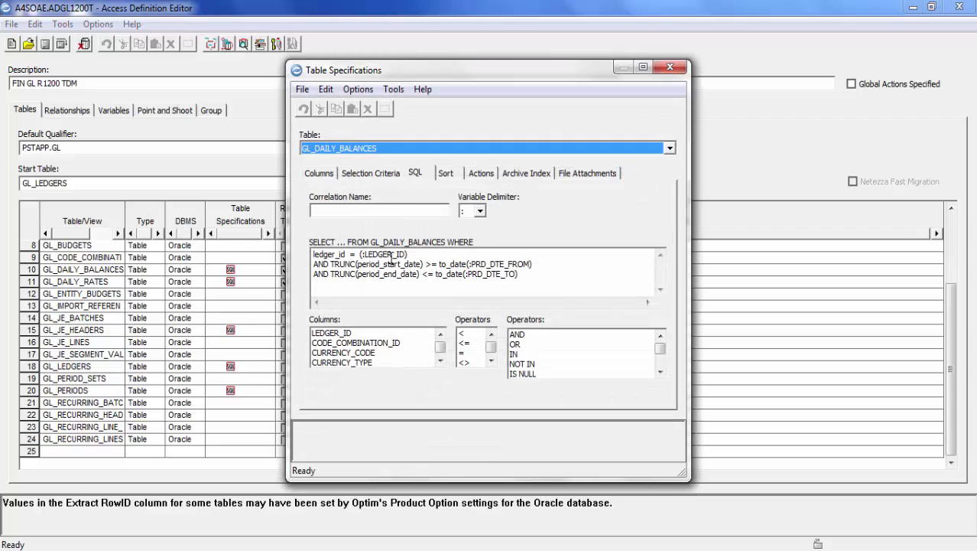
left_click_drag(533, 276, 313, 250)
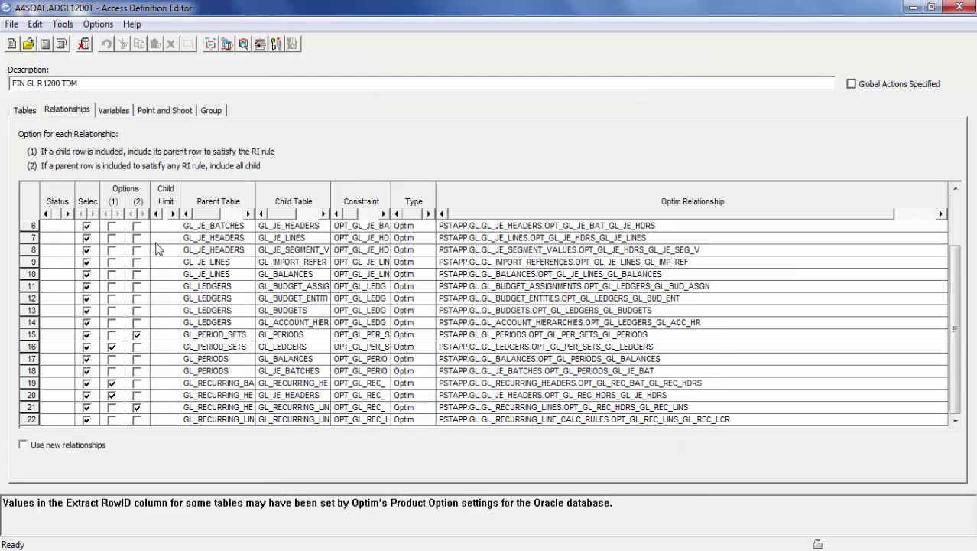
scroll(157, 249, "up", 2)
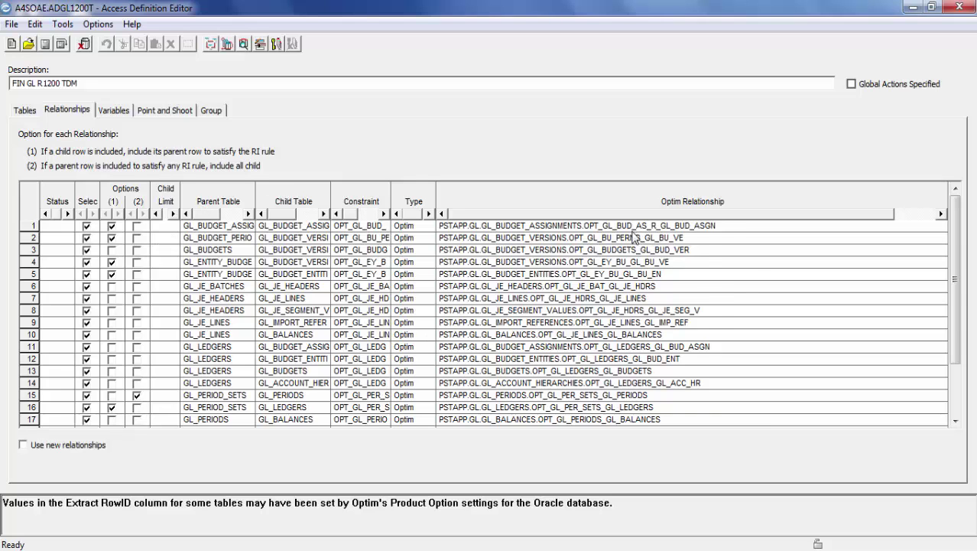
scroll(643, 248, "down", 2)
scroll(631, 249, "up", 2)
Step: Review the variables LEDGER_ID, PRD_DTE_FR and PRD_DTE_TO and their prompt strings
left_click(115, 113)
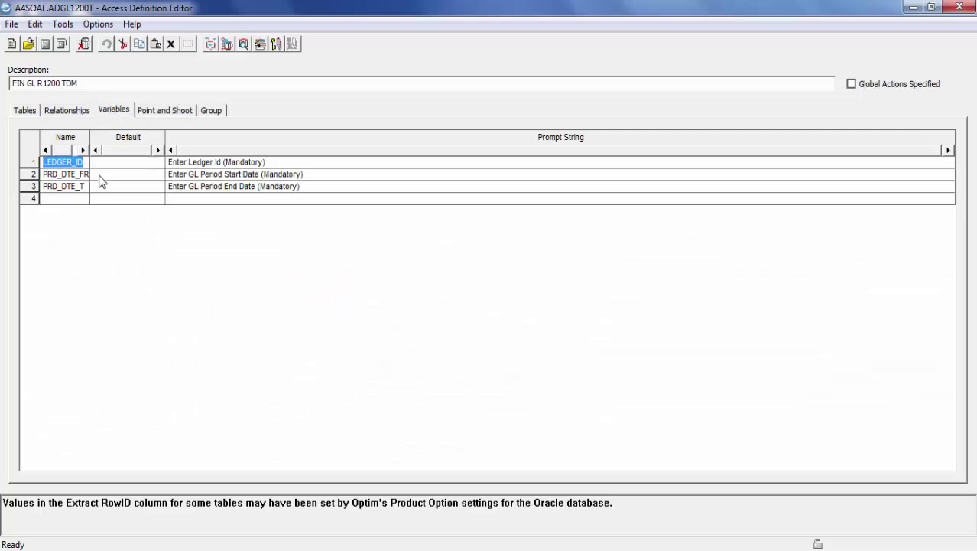
left_click(184, 163)
left_click(66, 176)
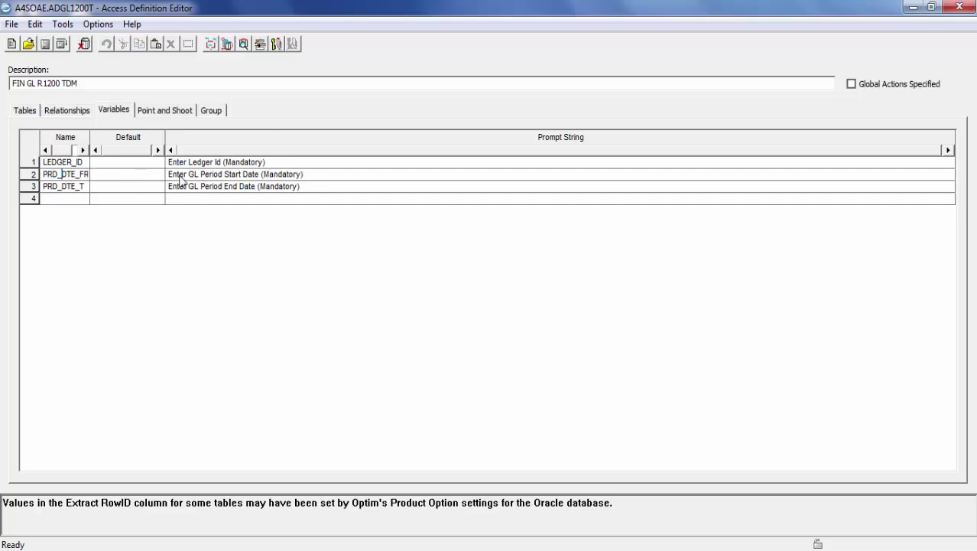
left_click(50, 188)
left_click(197, 186)
left_click(195, 185)
Step: Confirm the three variables have no defaults, close the access definition and open A4SOAE.ERGL1200T
left_click(113, 163)
left_click(115, 174)
left_click(118, 188)
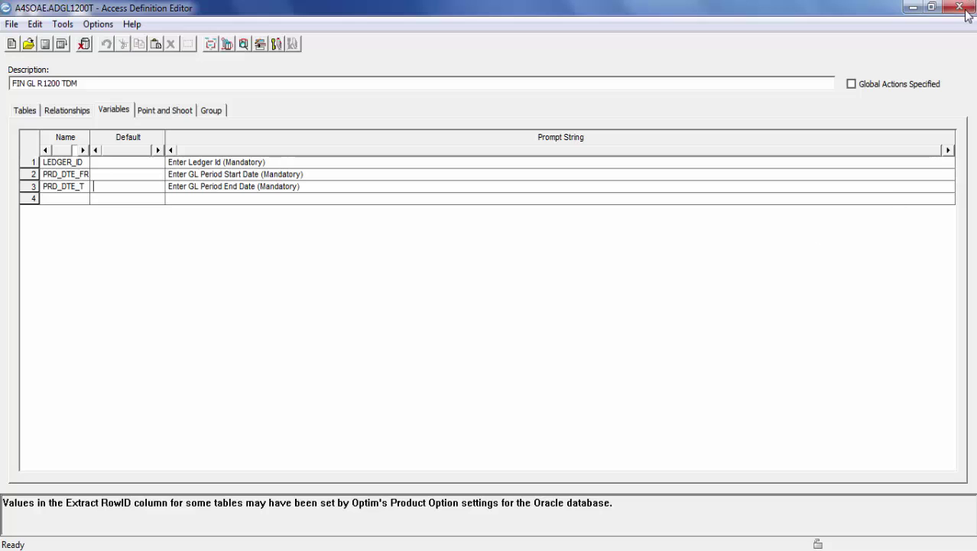
left_click(955, 7)
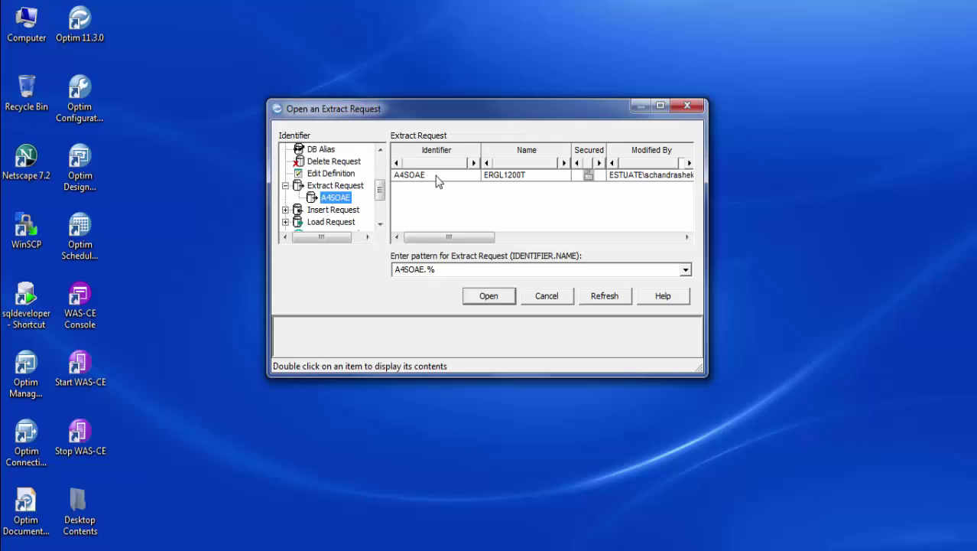
double_click(438, 176)
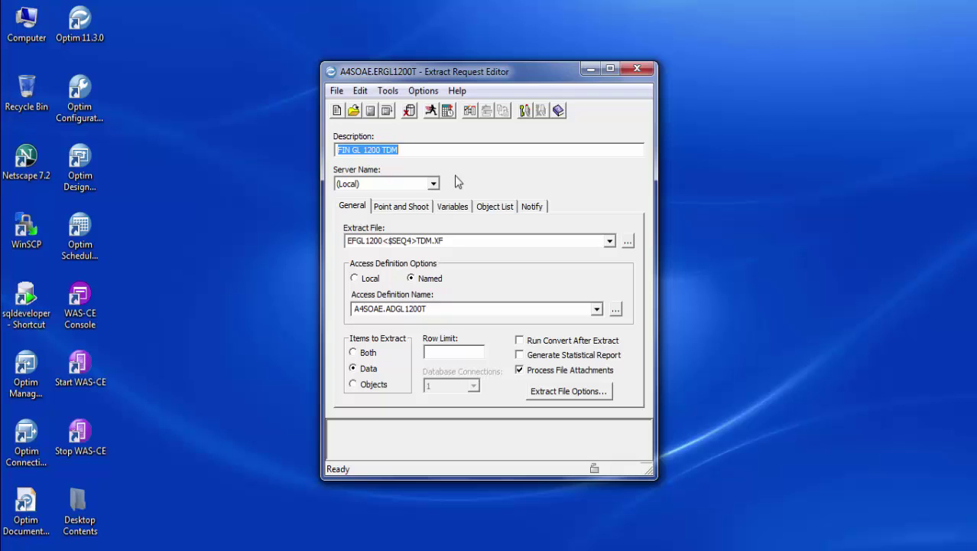
Step: Check the EFGL1200<$SEQ4>TDM.XF extract file name with its .XF extension, then run the extract
left_click(445, 240)
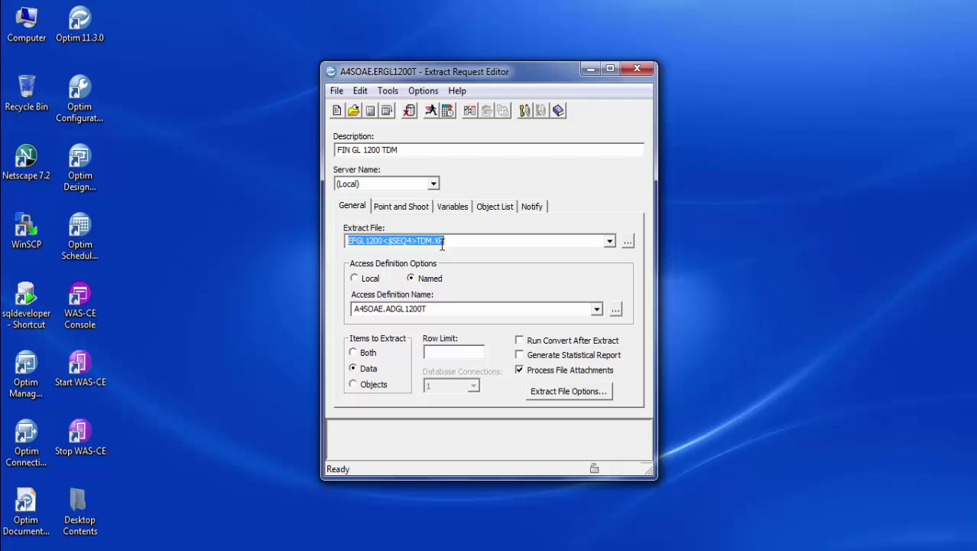
left_click_drag(445, 241, 434, 242)
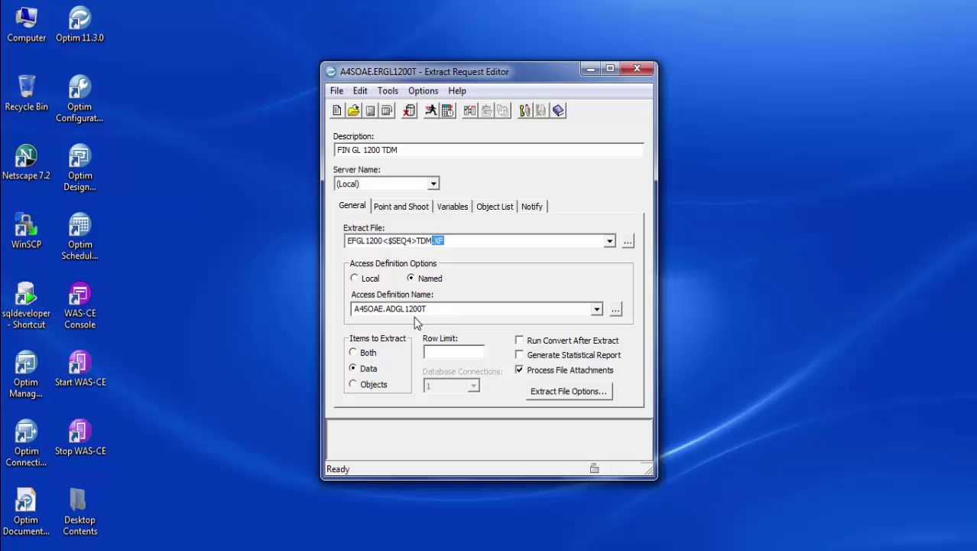
left_click(430, 113)
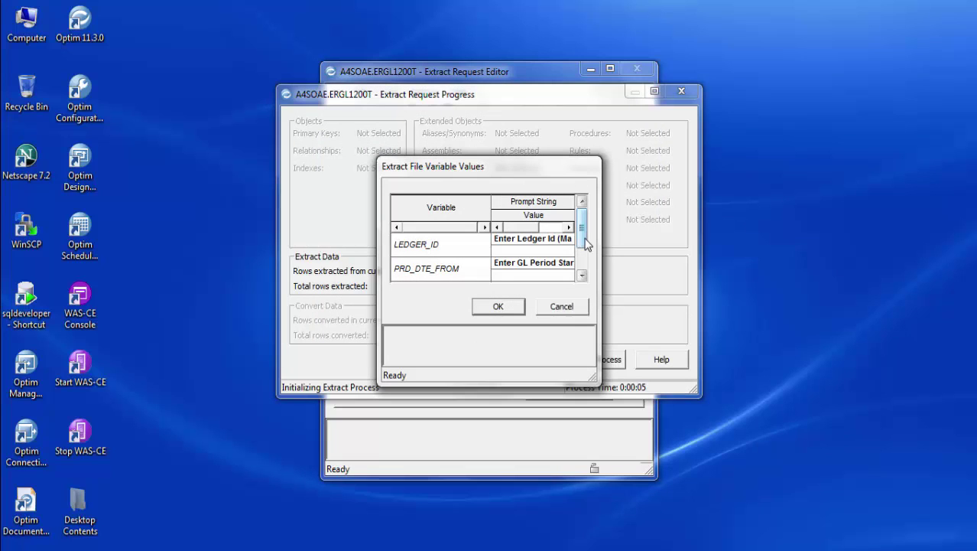
Step: Enter LEDGER_ID 1 and period dates 01-JAN-1990 to 31-DEC-2000, then confirm to extract
type("1")
scroll(582, 230, "down", 1)
left_click(525, 247)
type("'01-")
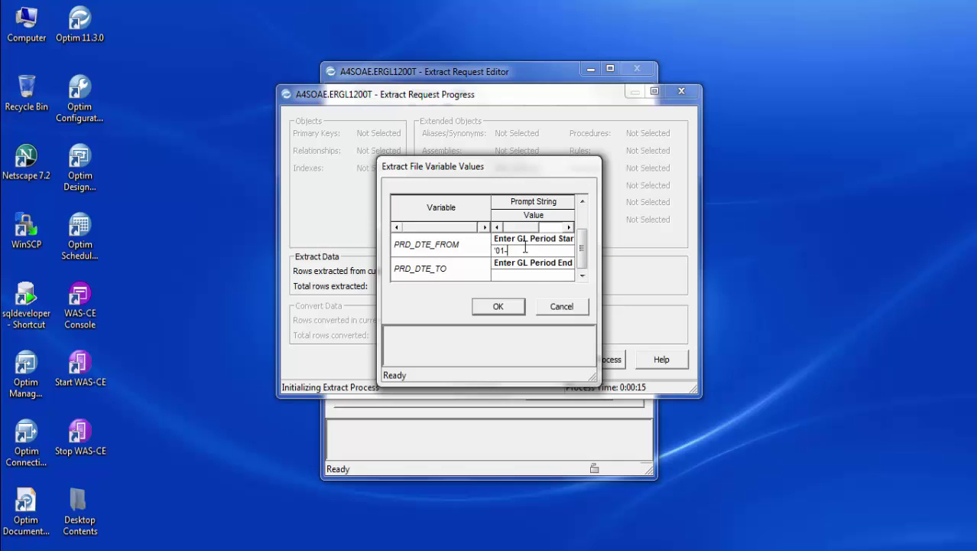
type("JAN-1990'")
key("Down")
type("'31-D")
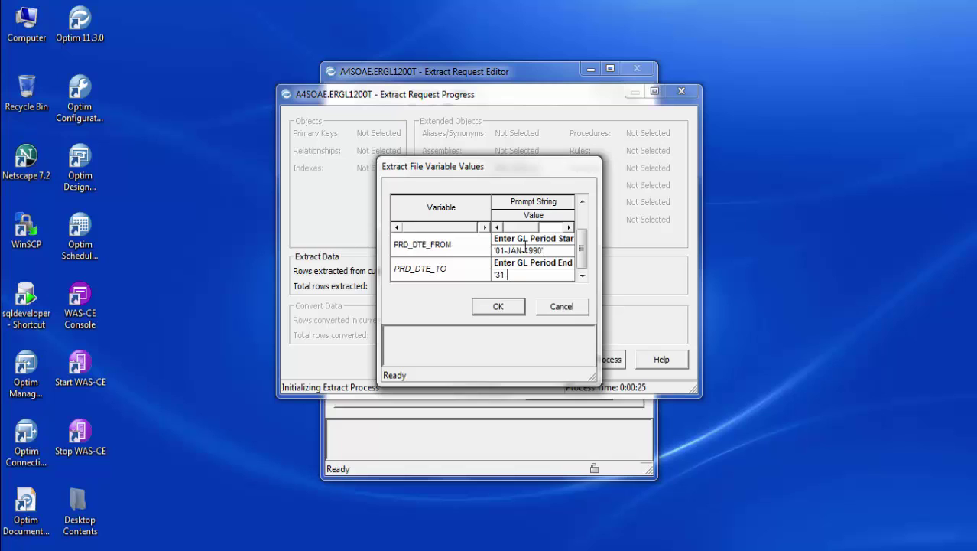
type("EC-2000'")
left_click(493, 308)
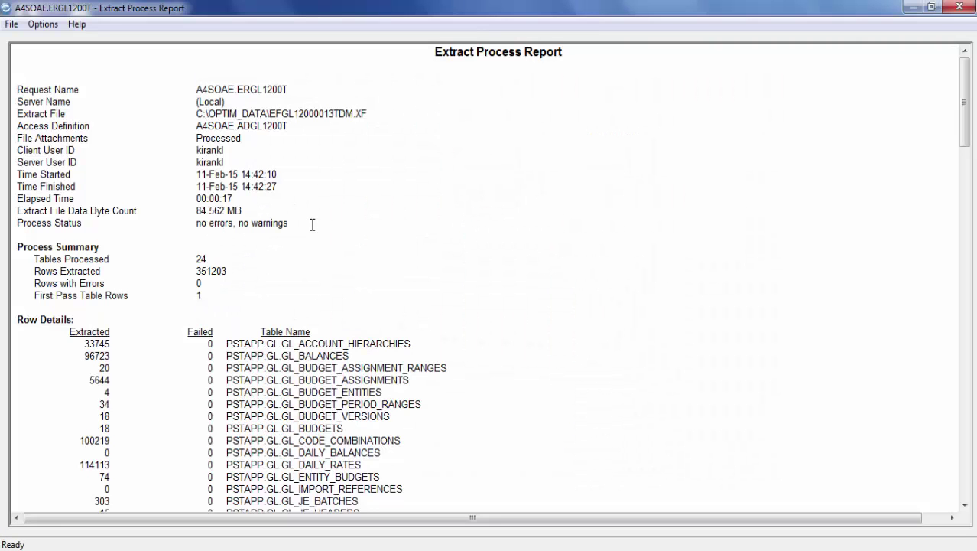
Step: Highlight the extract file path, start and finish times, and process summary in the report
left_click_drag(368, 114, 2, 114)
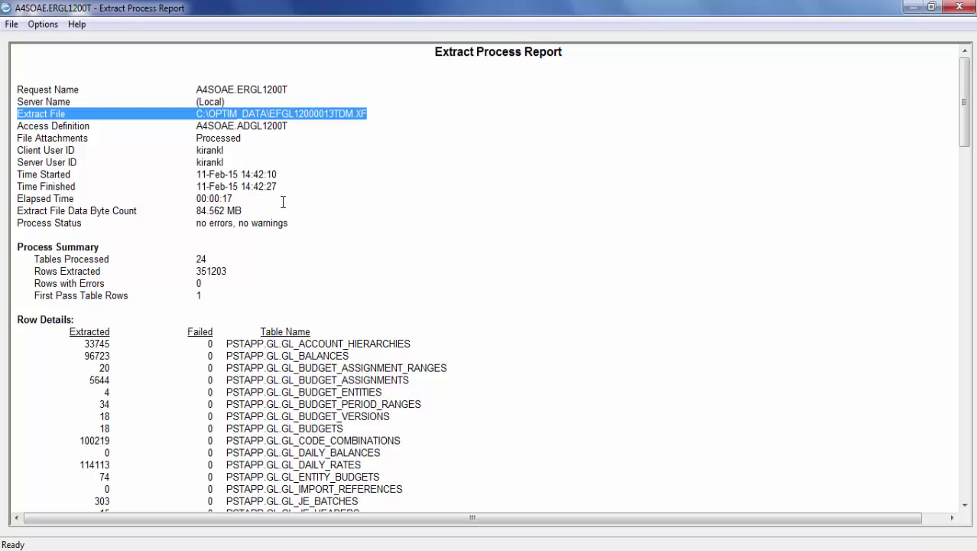
left_click_drag(278, 187, 4, 171)
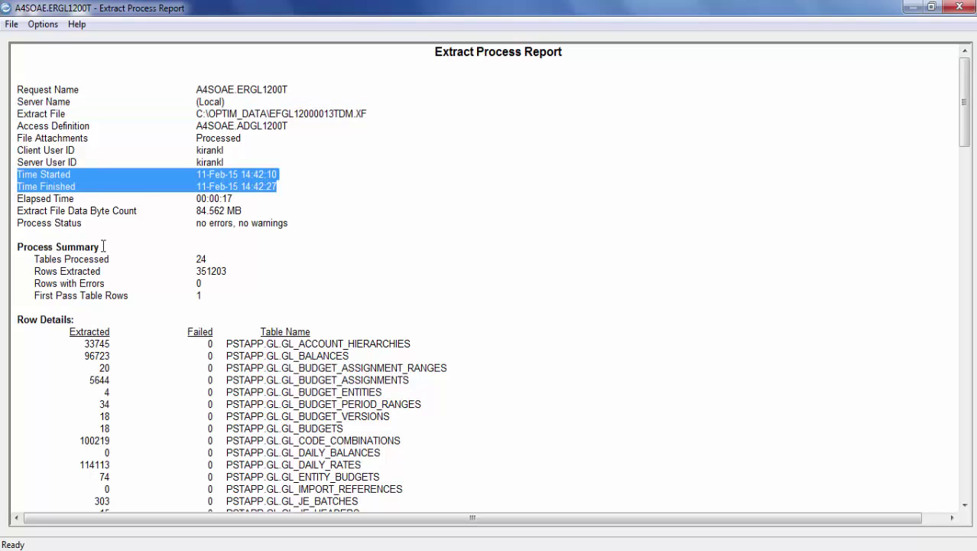
scroll(318, 230, "down", 2)
scroll(318, 230, "down", 1)
left_click_drag(214, 225, 15, 166)
scroll(333, 344, "down", 2)
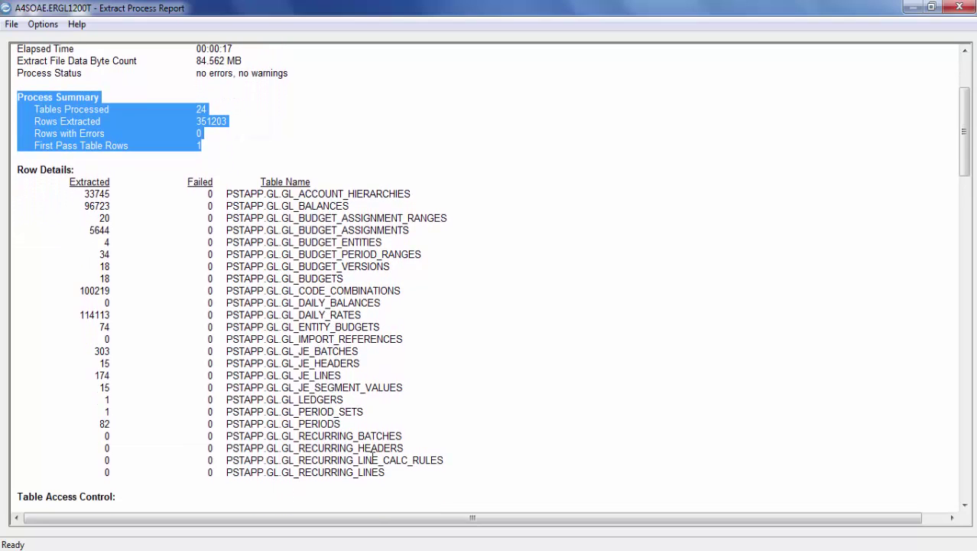
left_click_drag(399, 472, 6, 184)
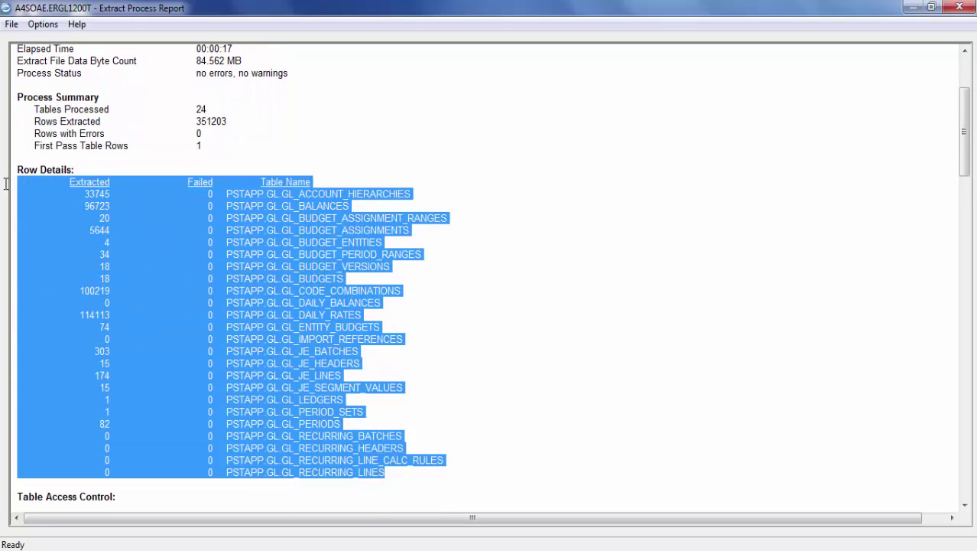
scroll(624, 283, "up", 4)
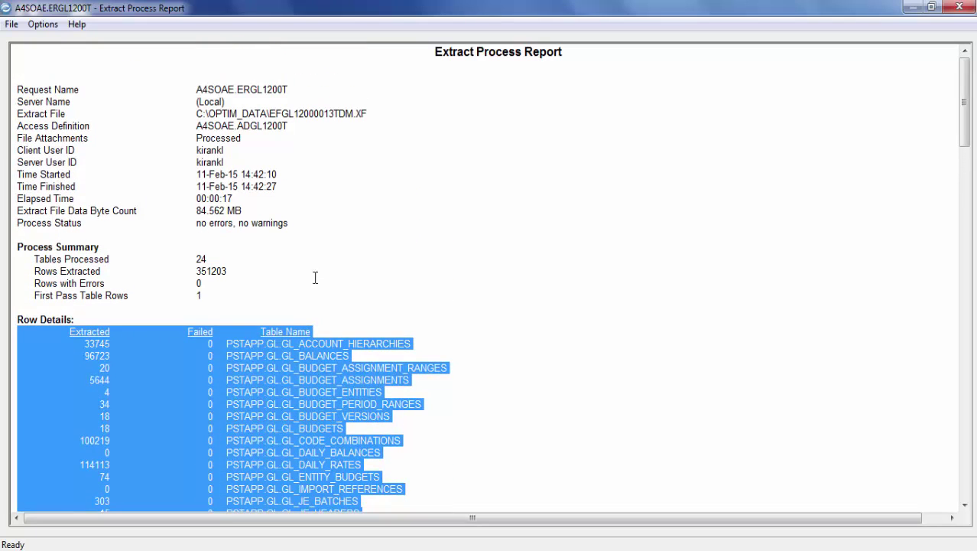
Step: Review the row details, then close the Extract Process Report
left_click(224, 318)
scroll(214, 313, "down", 4)
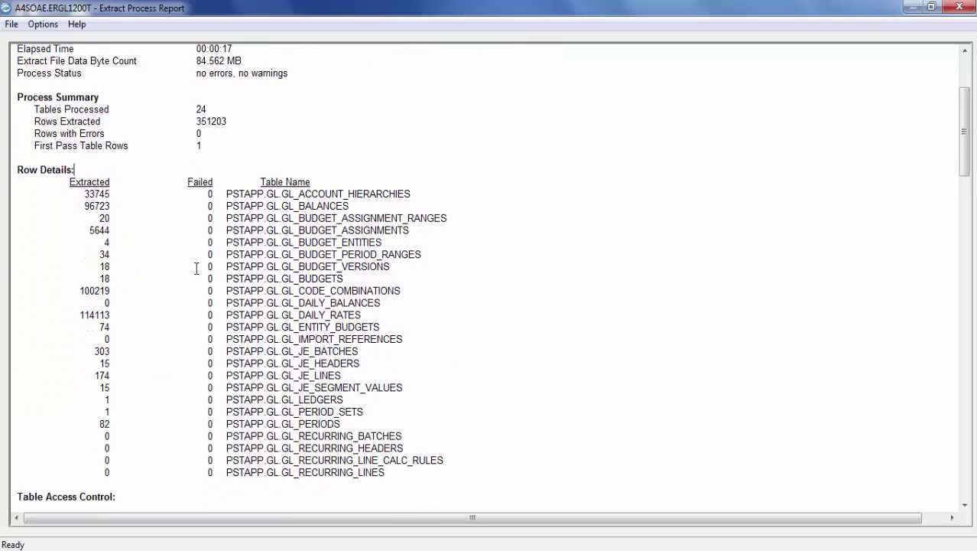
left_click_drag(188, 181, 205, 455)
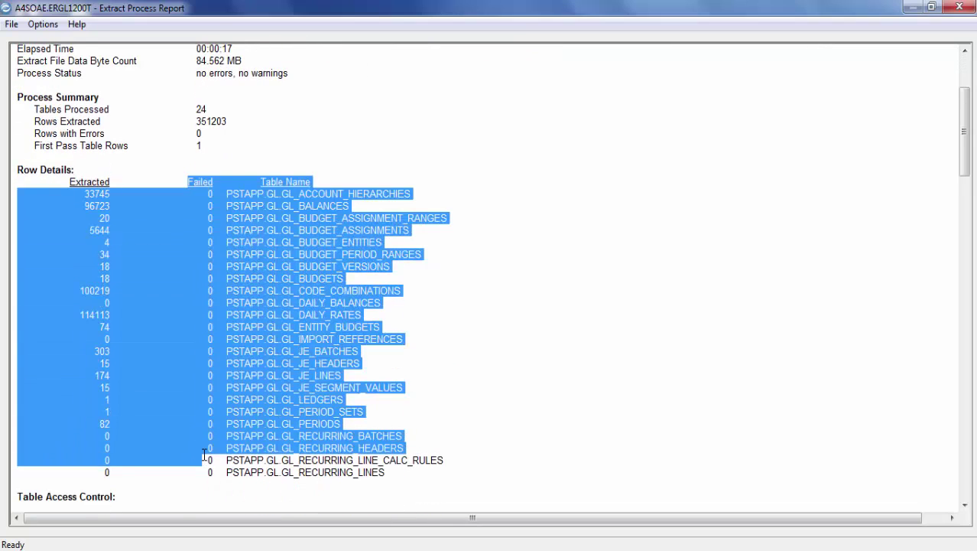
scroll(360, 242, "up", 4)
left_click_drag(298, 220, 126, 214)
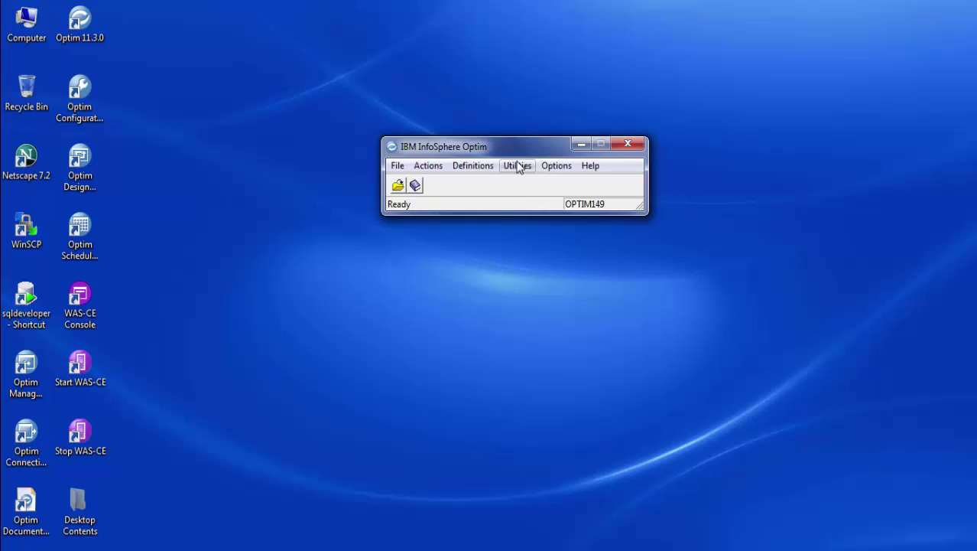
Step: Browse extract file EFGL12000013TDM.XF and view the account hierarchies table's rows
left_click(518, 167)
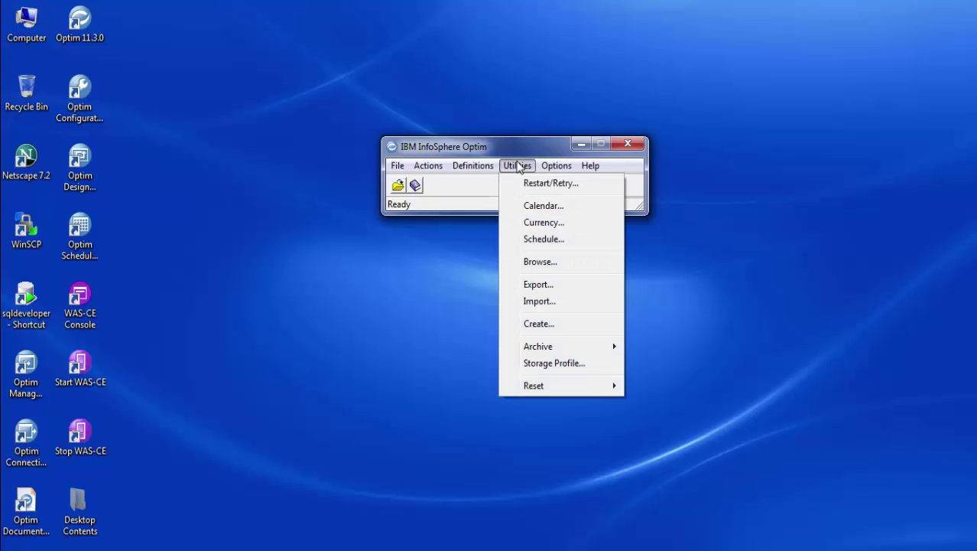
left_click(527, 261)
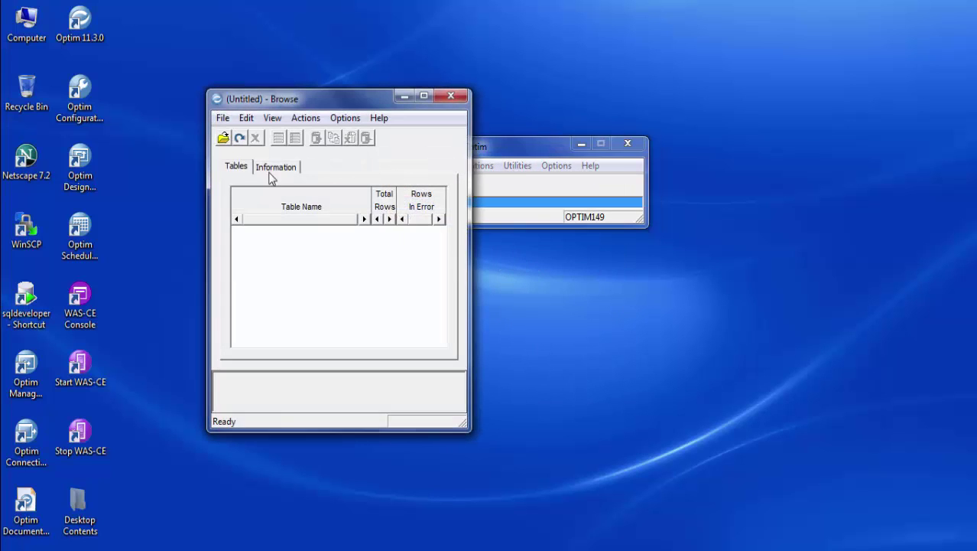
left_click(224, 139)
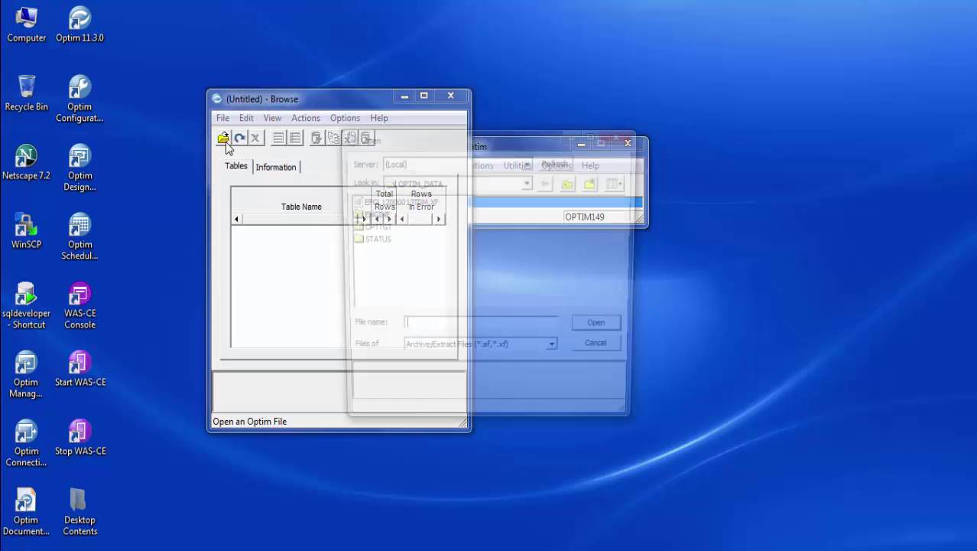
double_click(396, 201)
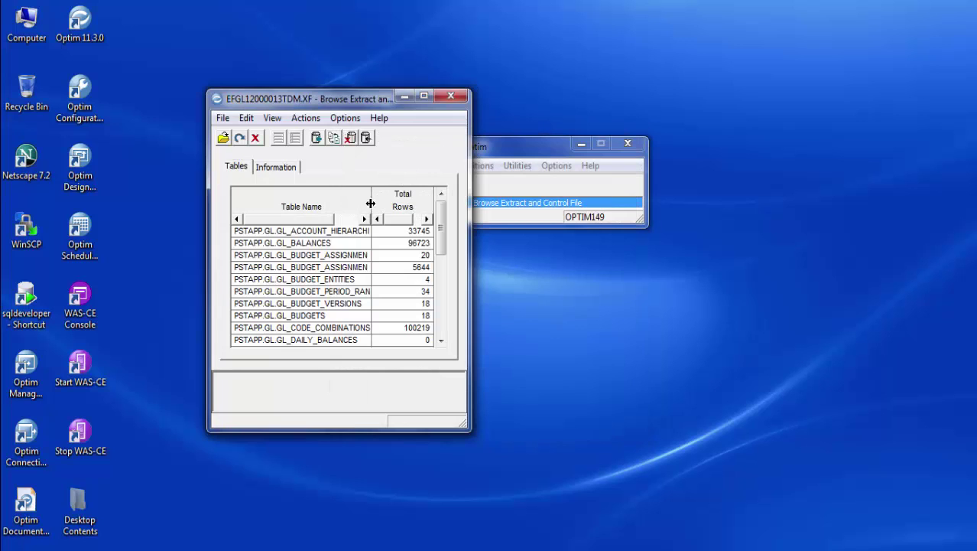
left_click(354, 231)
double_click(354, 231)
scroll(481, 217, "down", 6)
scroll(481, 217, "up", 6)
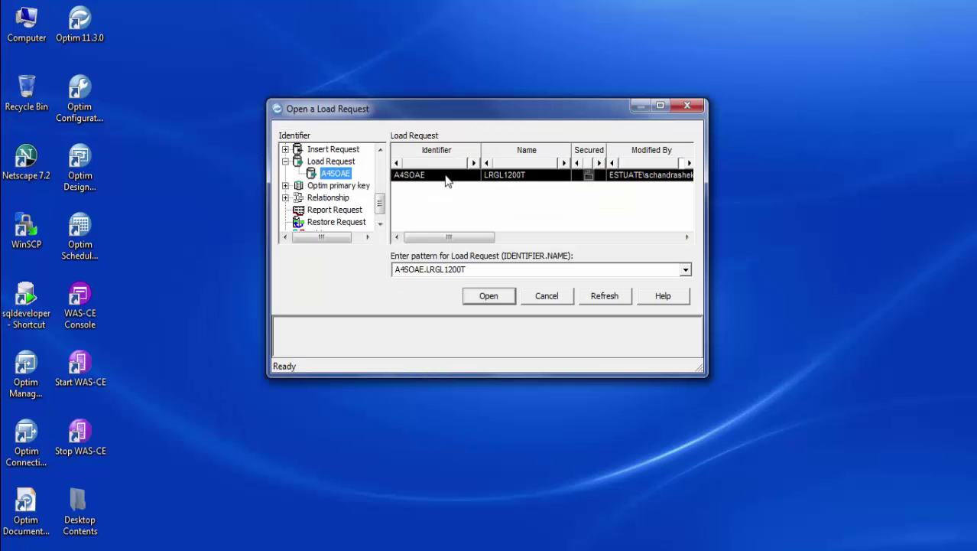
Step: Open load request A4SOAE.LRGL1200T, highlight its source file extension and control file name, then view PSTAPP settings
double_click(447, 177)
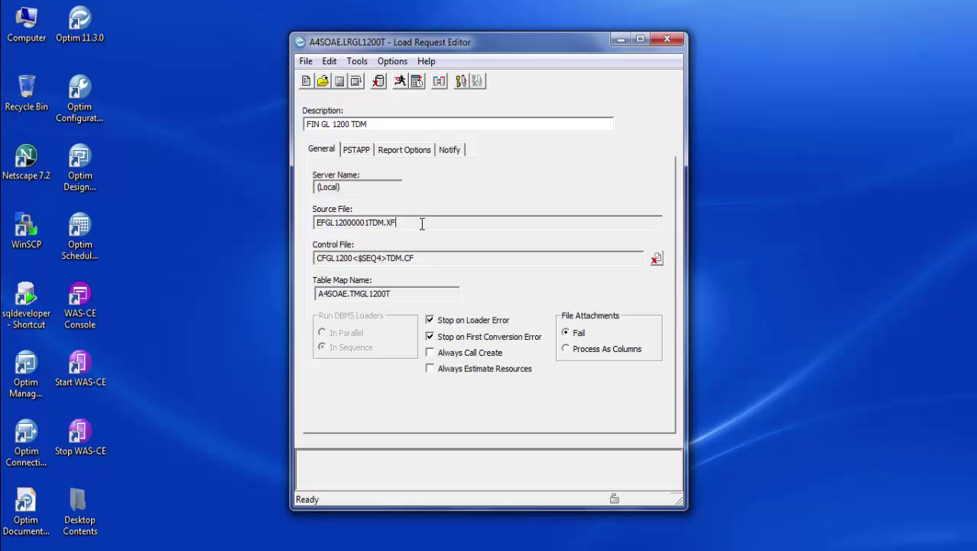
left_click_drag(403, 223, 307, 223)
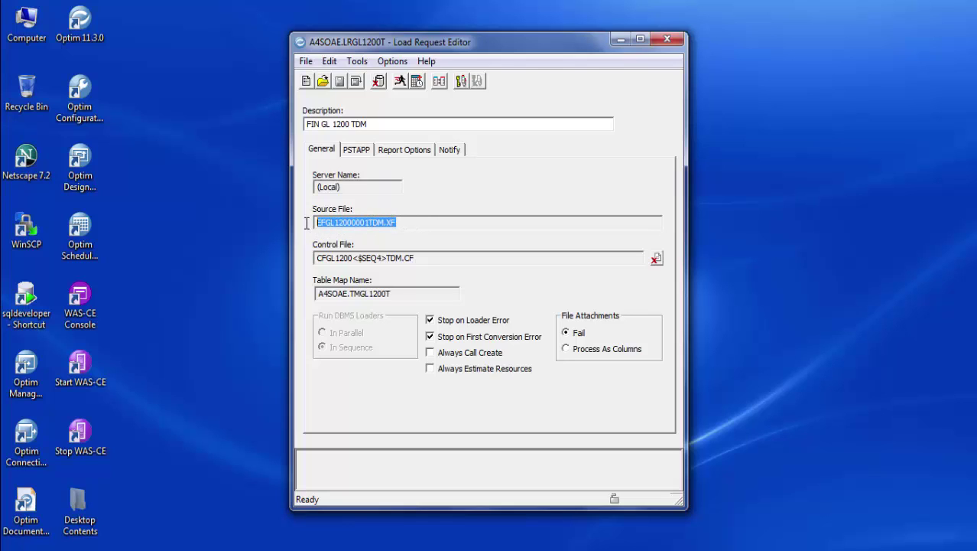
left_click_drag(413, 258, 311, 257)
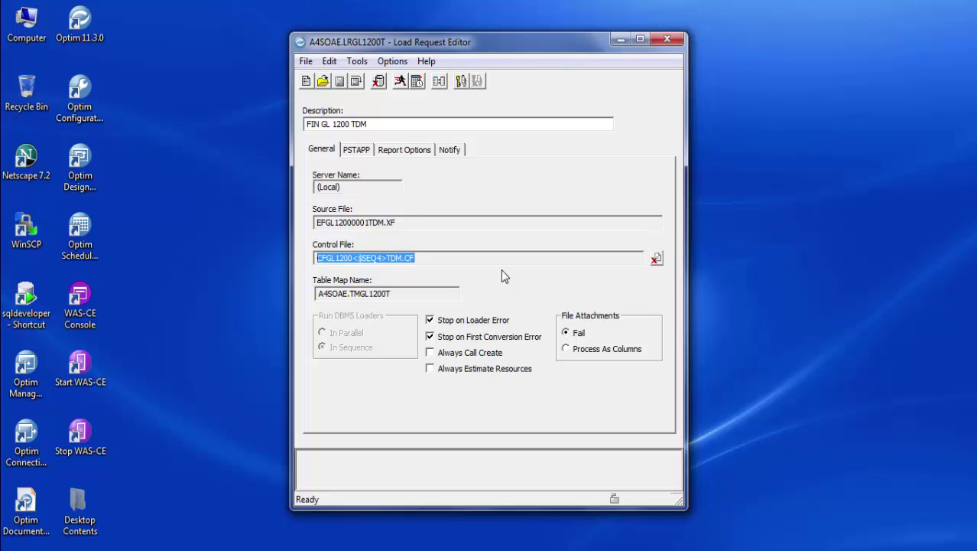
left_click(357, 151)
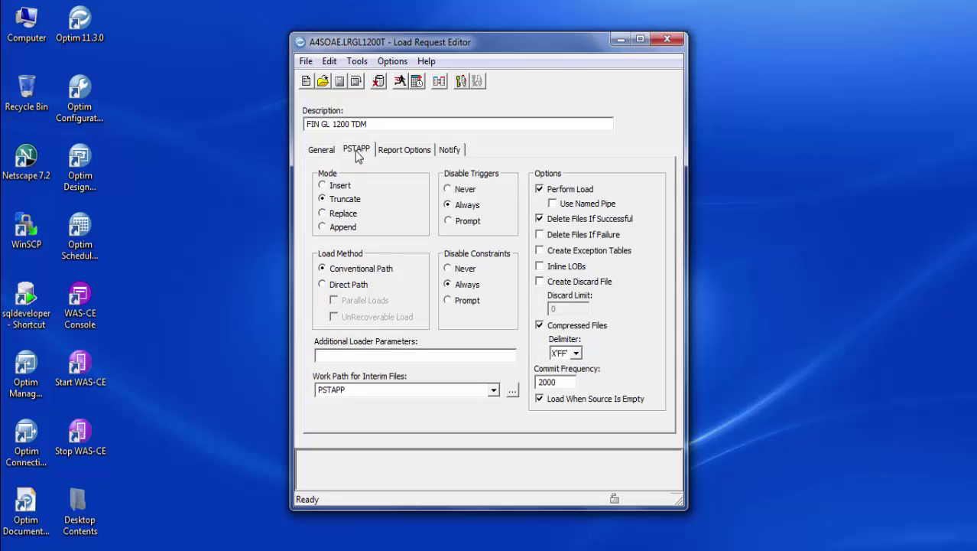
Step: Change the PSTAPP load mode from Truncate through Insert and Replace, finishing on Append
left_click(324, 186)
left_click(323, 214)
left_click(323, 226)
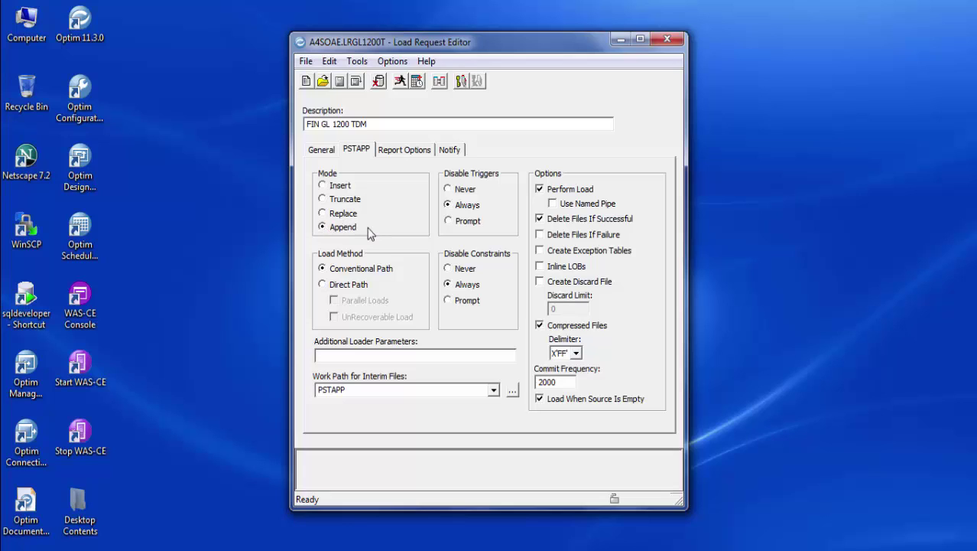
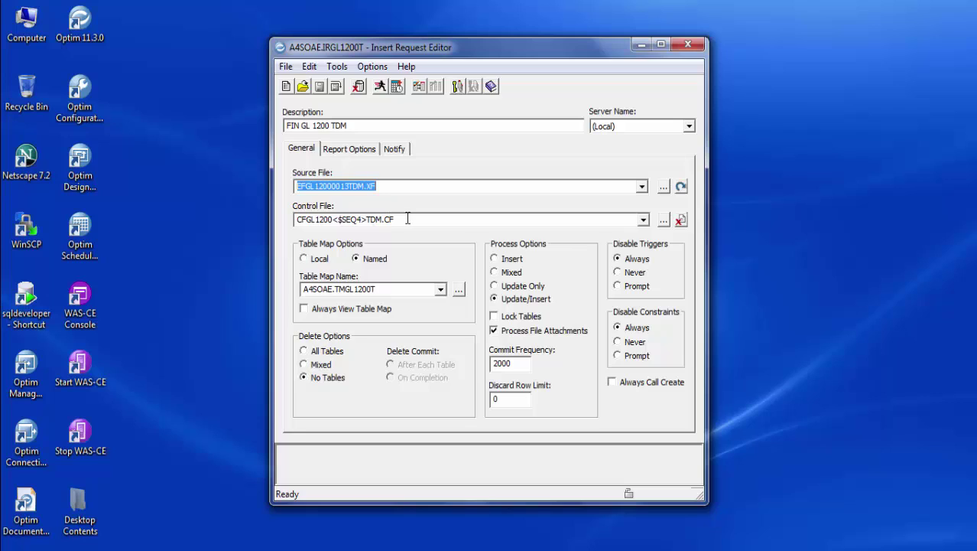
key("Tab")
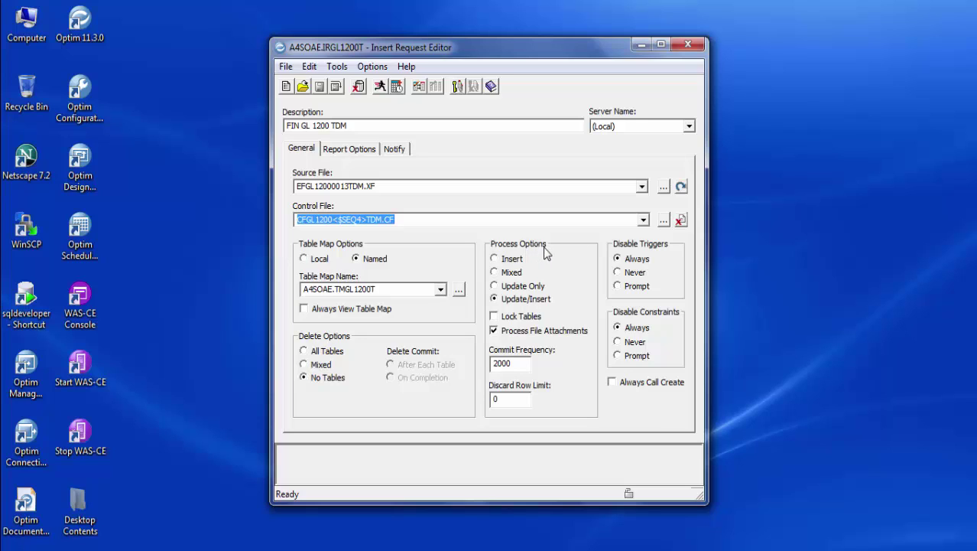
left_click(494, 261)
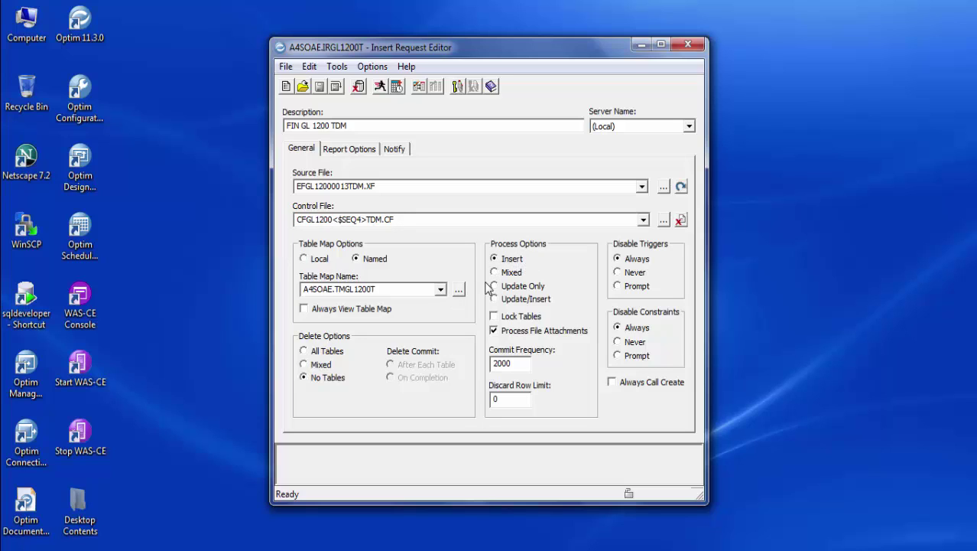
left_click(494, 273)
left_click(494, 286)
left_click(496, 299)
Step: Check that table map A4SOAE.TMGL1200T maps PSTAPP.GL to PSTARC.GL, then run the GL insert request
left_click(419, 87)
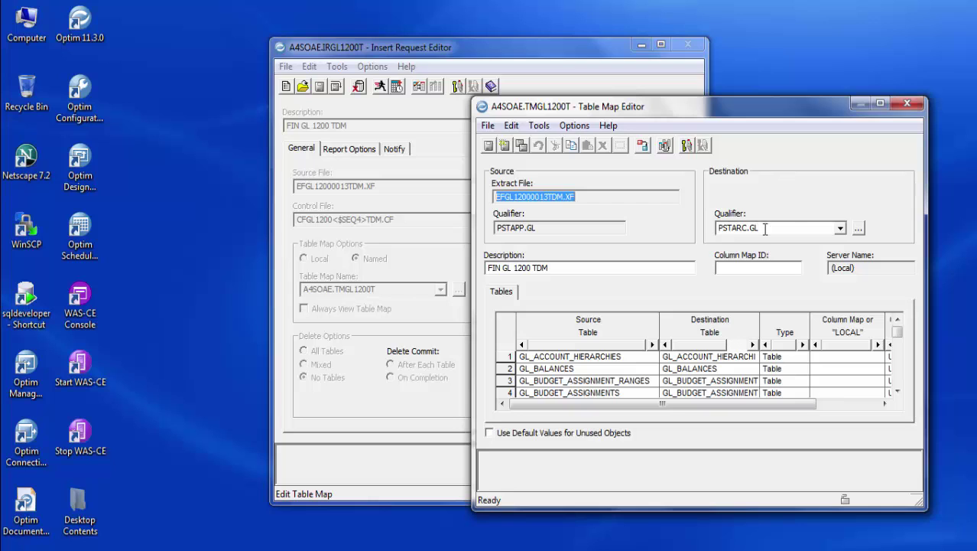
left_click(907, 103)
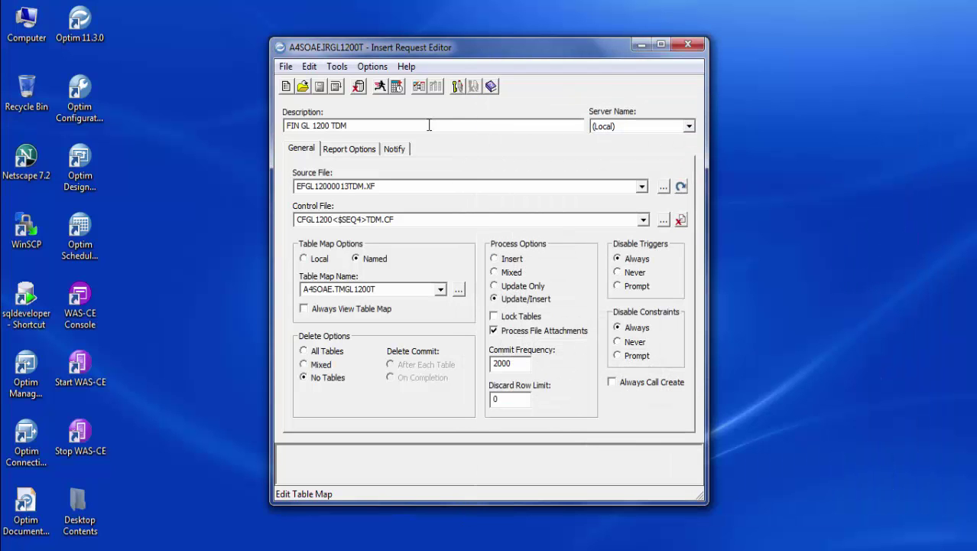
left_click(385, 88)
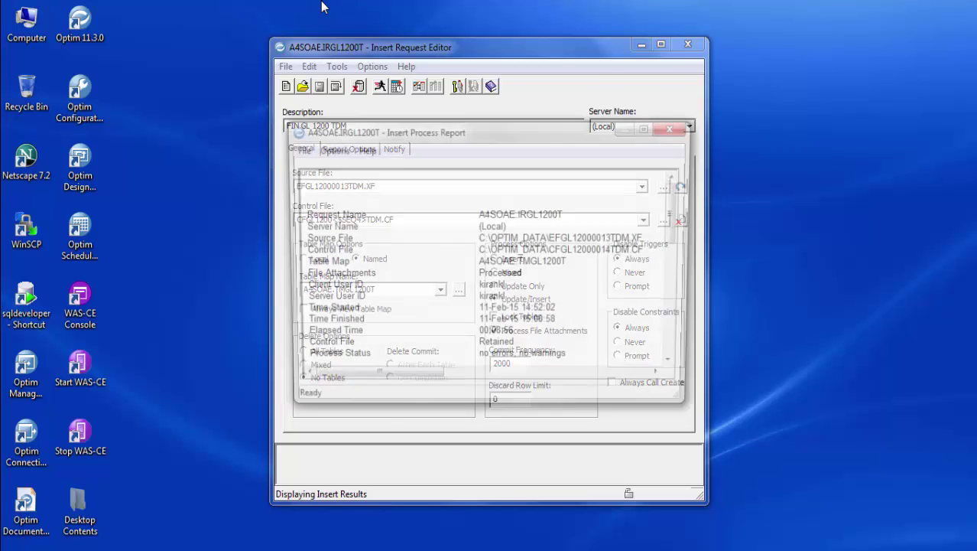
Step: Maximize the insert process report and highlight the Control File line and process start/finish times
left_click(647, 127)
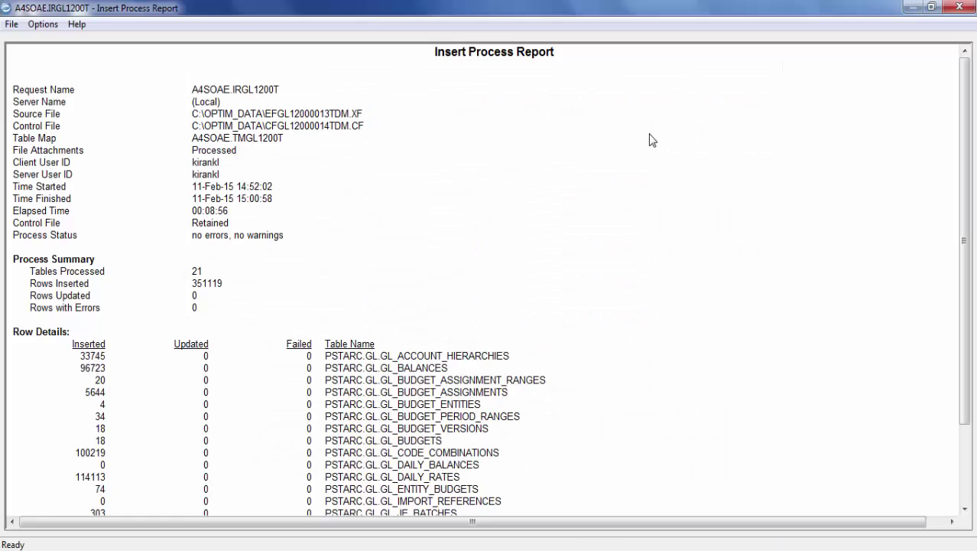
left_click_drag(371, 125, 9, 115)
left_click_drag(273, 198, 12, 186)
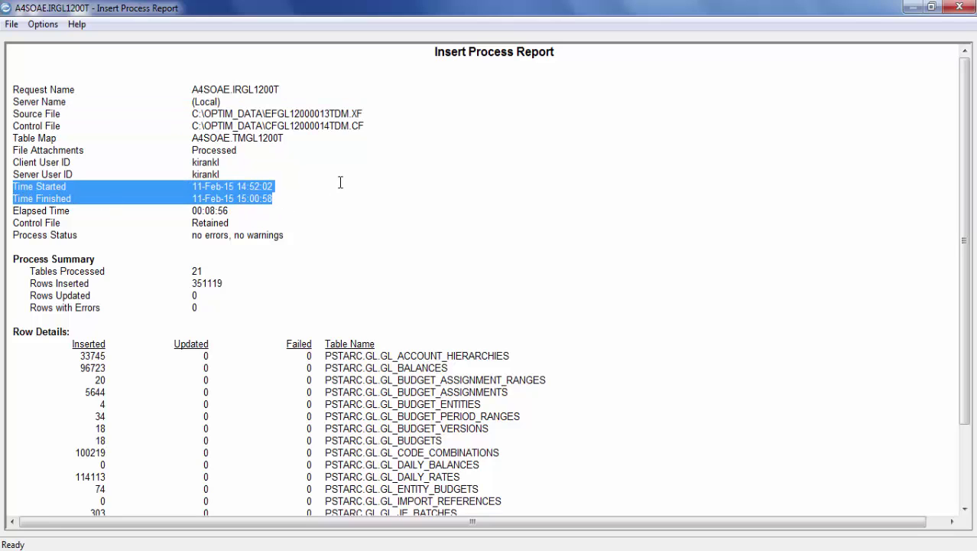
Step: Highlight the Row Details table and Process Summary: 21 tables, 351119 rows inserted, no errors
scroll(340, 181, "down", 3)
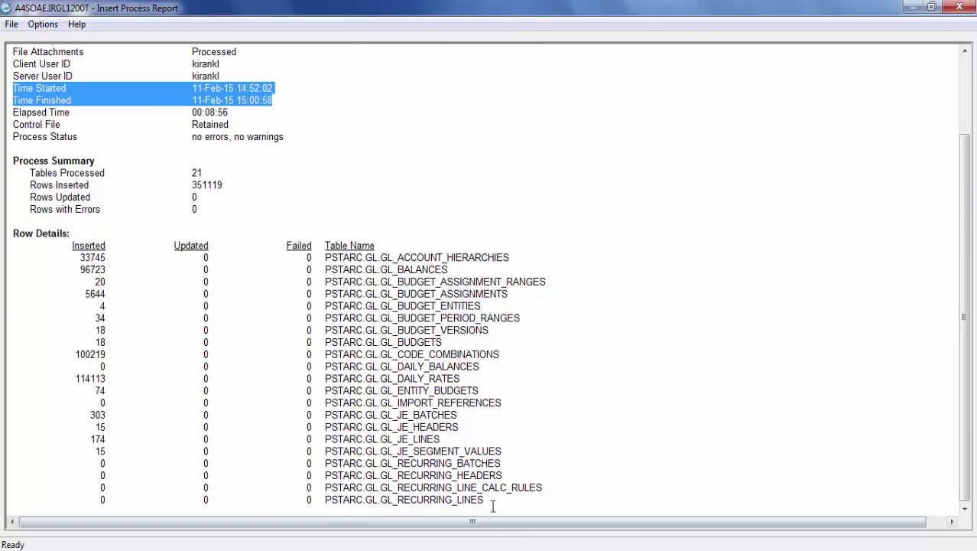
left_click_drag(490, 502, 5, 247)
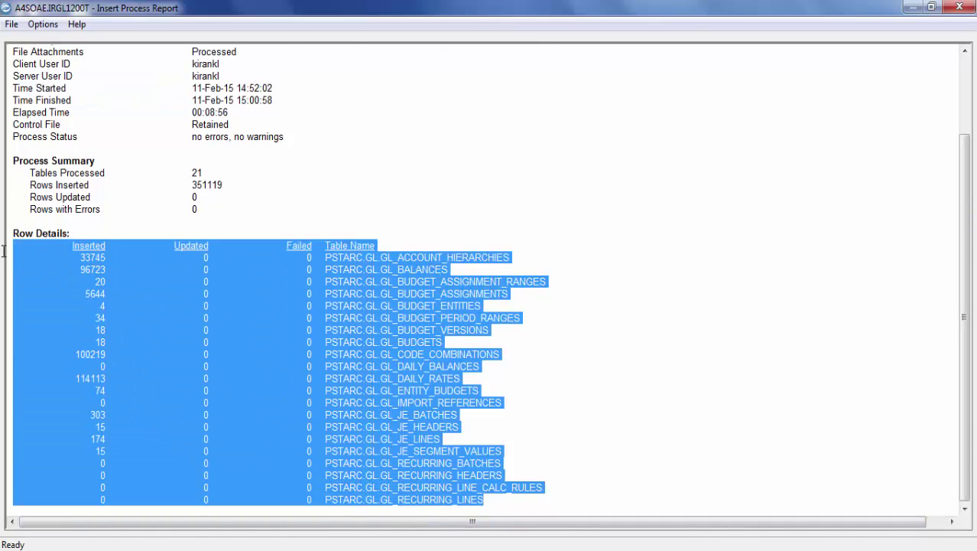
scroll(245, 299, "up", 2)
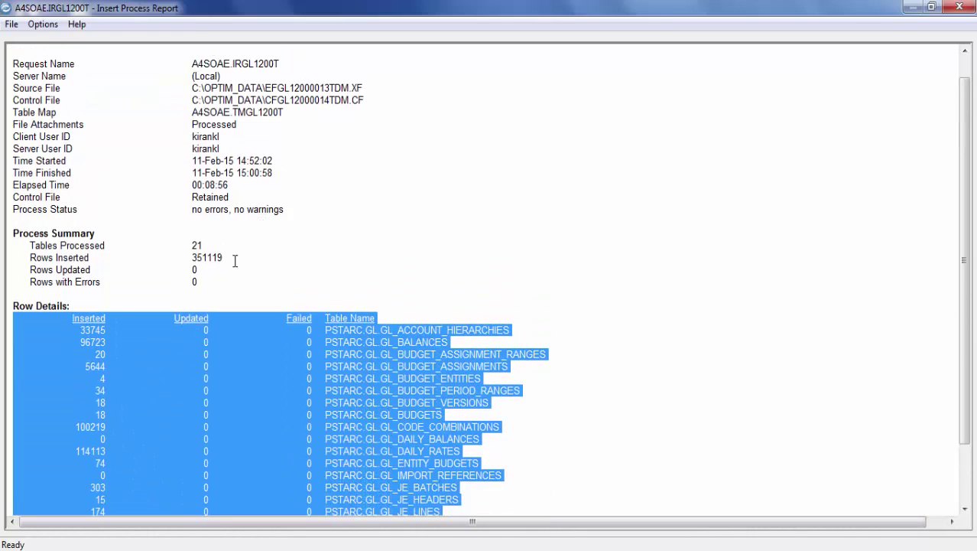
left_click_drag(225, 281, 9, 244)
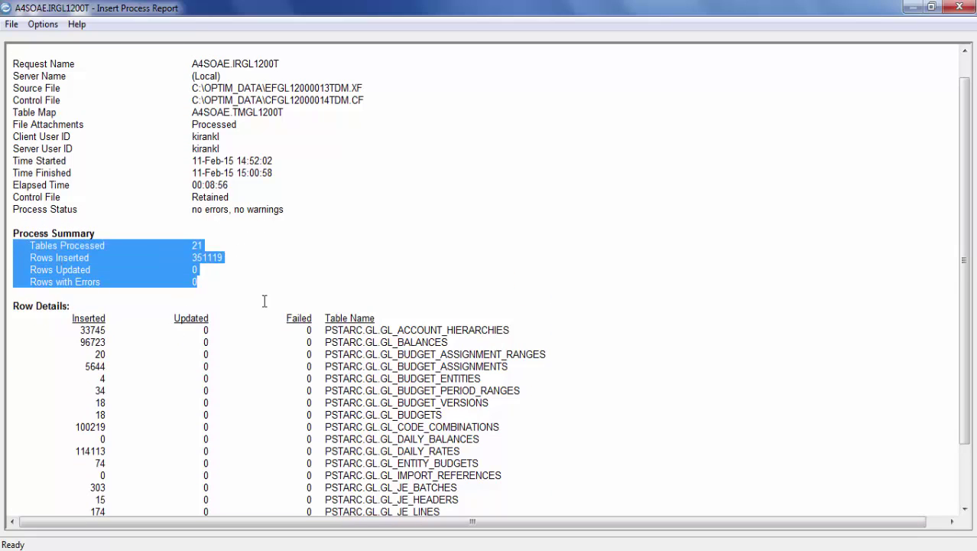
scroll(463, 234, "up", 1)
scroll(452, 248, "down", 2)
scroll(433, 264, "down", 1)
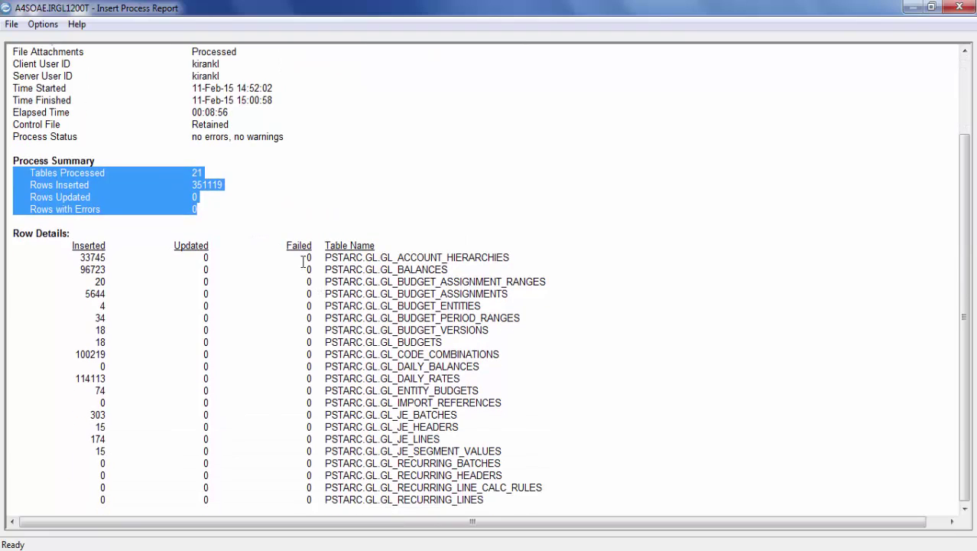
scroll(310, 383, "up", 3)
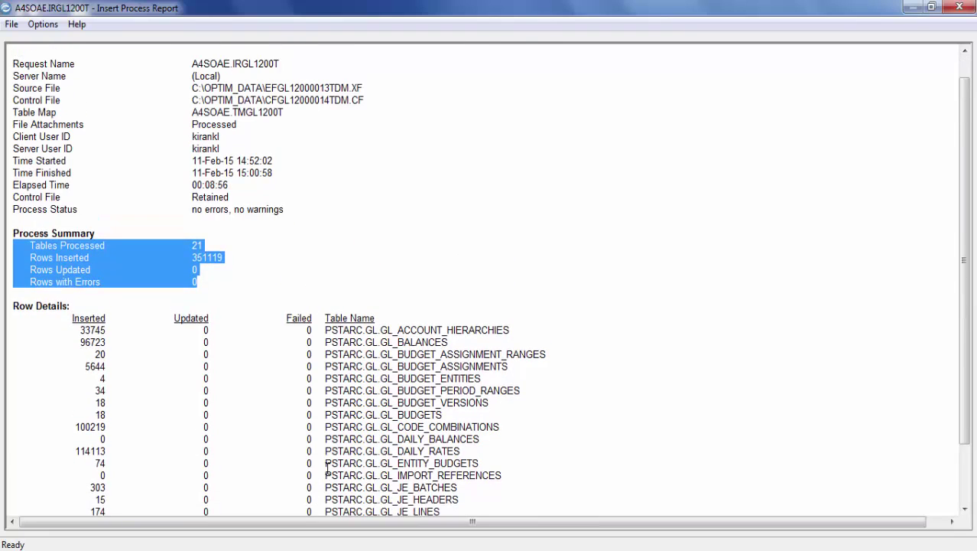
left_click_drag(286, 235, 3, 239)
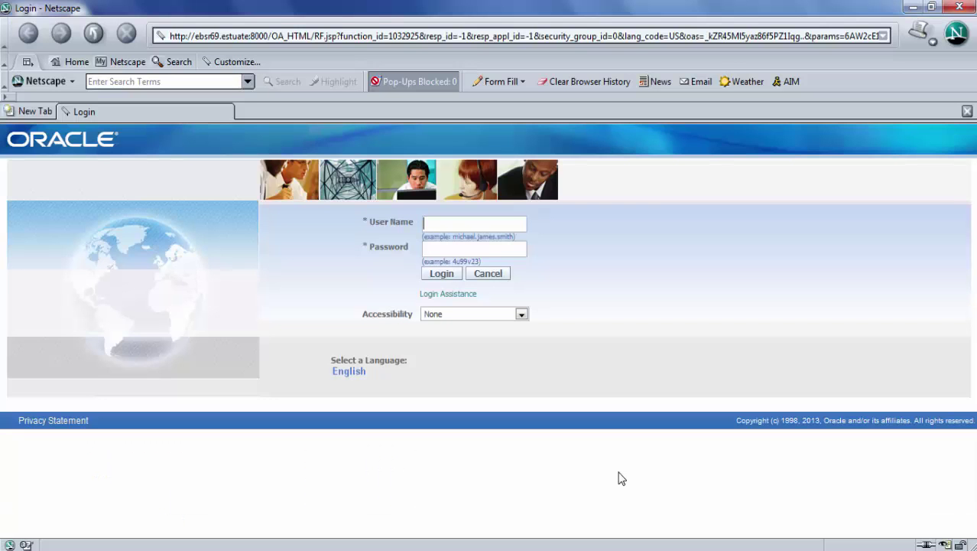
Step: Log in to Oracle E-Business Suite with the user name and password
type("operations")
key("Tab")
type("*****")
left_click(433, 274)
Step: Open General Ledger, Vision Operations (USA) > Journals > Enter maximized, and find all journals unfiltered
scroll(37, 344, "down", 5)
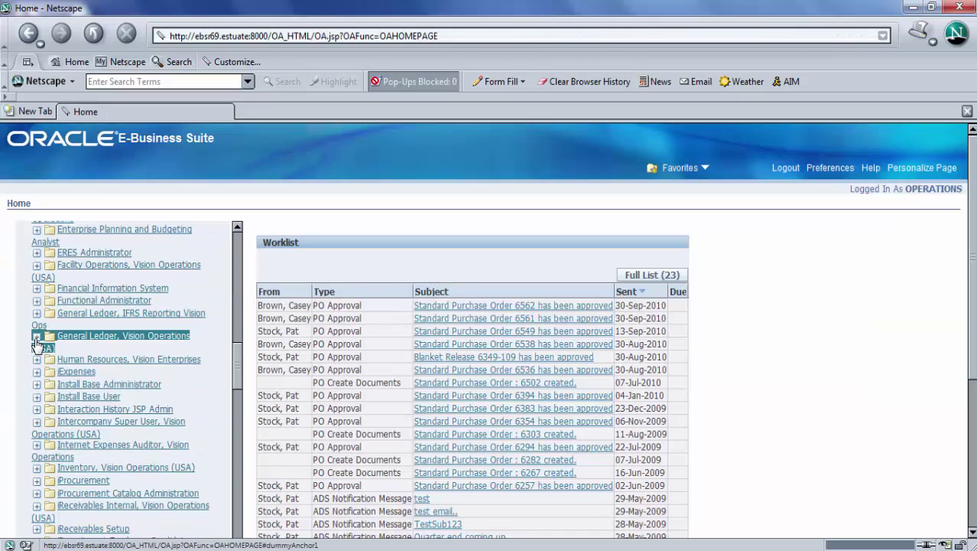
left_click(36, 340)
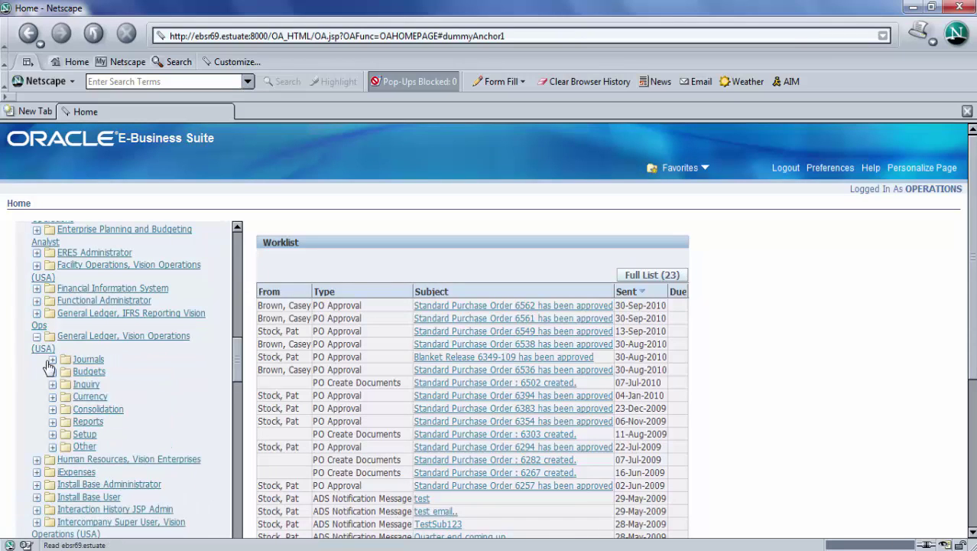
left_click(52, 359)
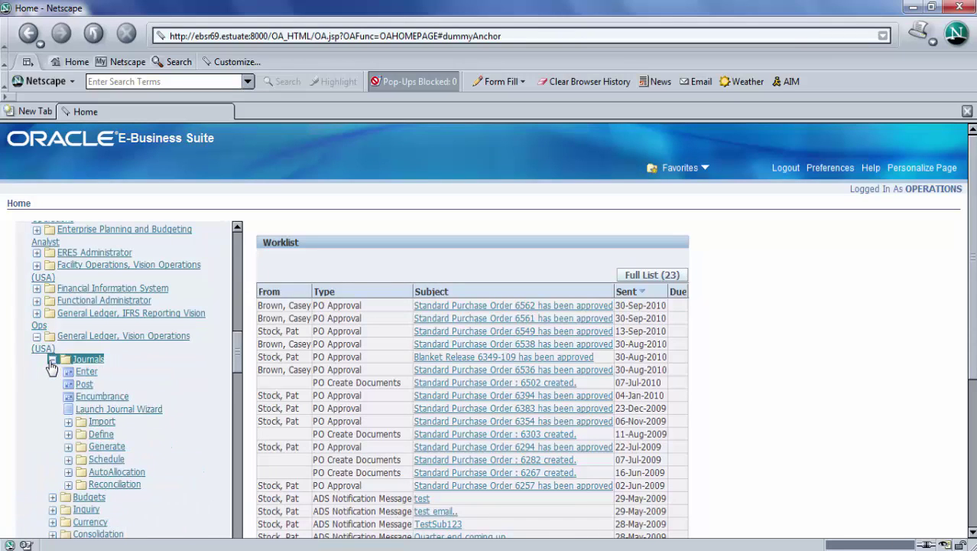
left_click(84, 372)
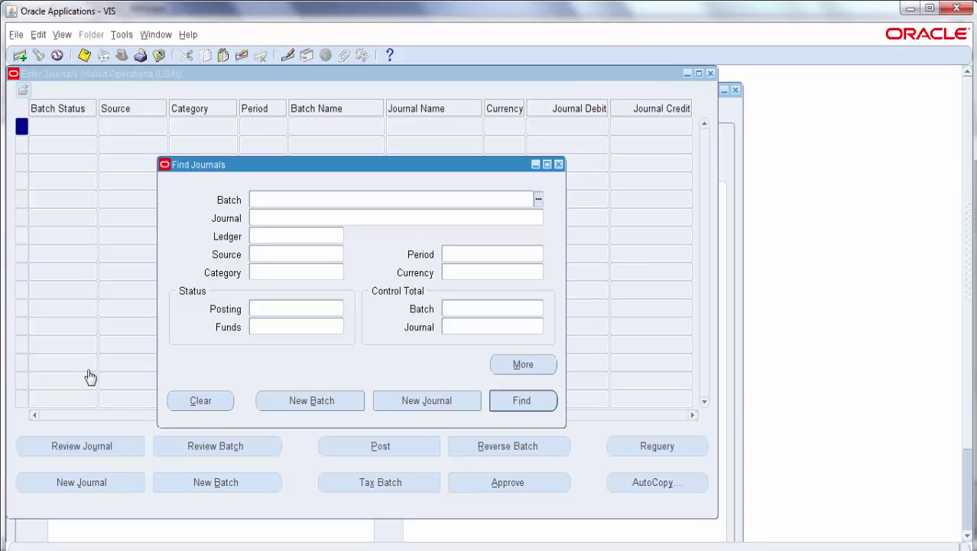
left_click(930, 9)
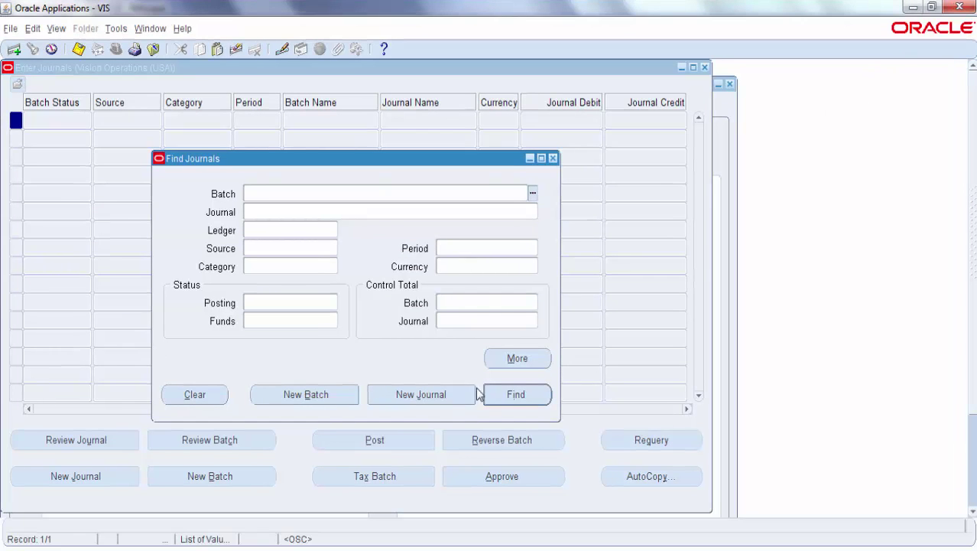
left_click(521, 403)
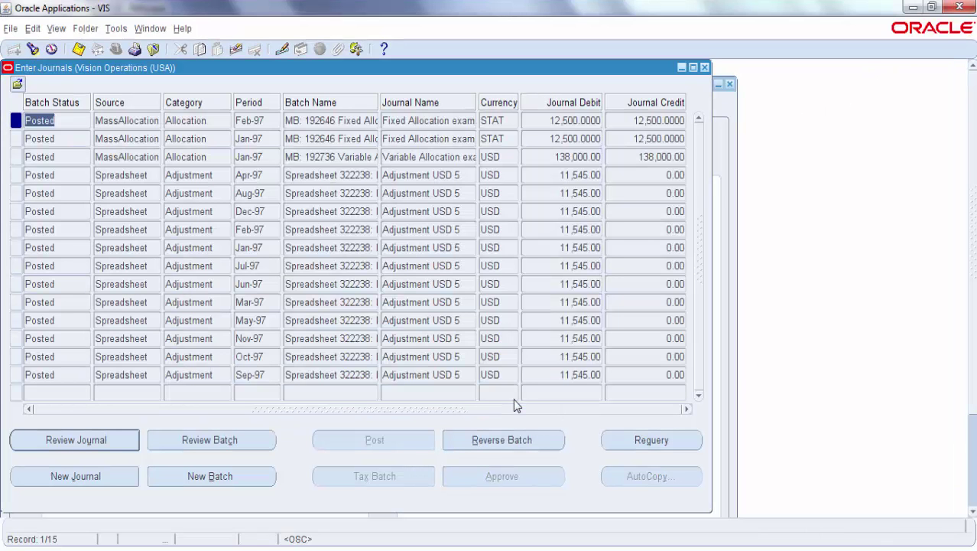